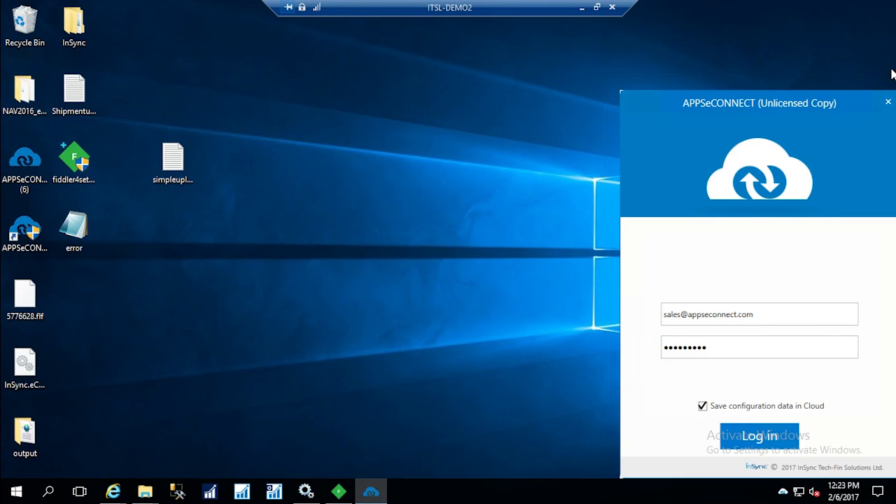
Switch to the Magento store's customer registration page in Chrome and enter the new customer's first and last name
{"action": "left_click", "coordinate": [581, 8]}
{"action": "left_click", "coordinate": [536, 493]}
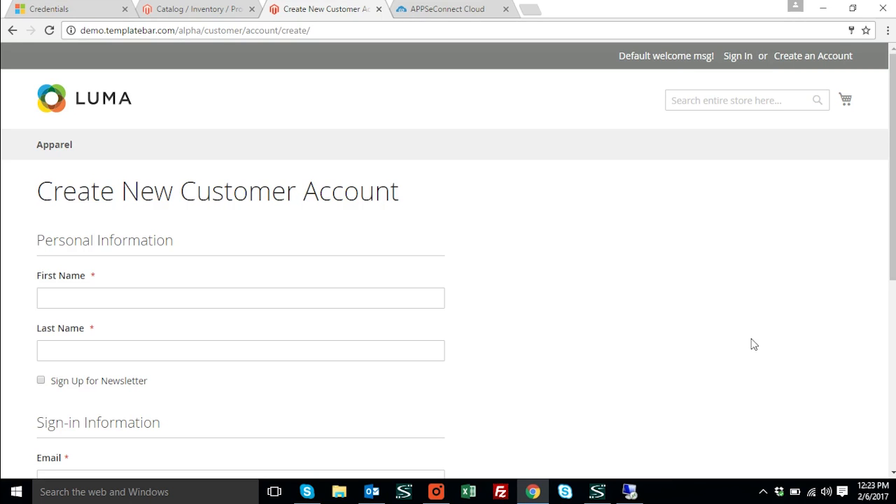
{"action": "left_click", "coordinate": [145, 300]}
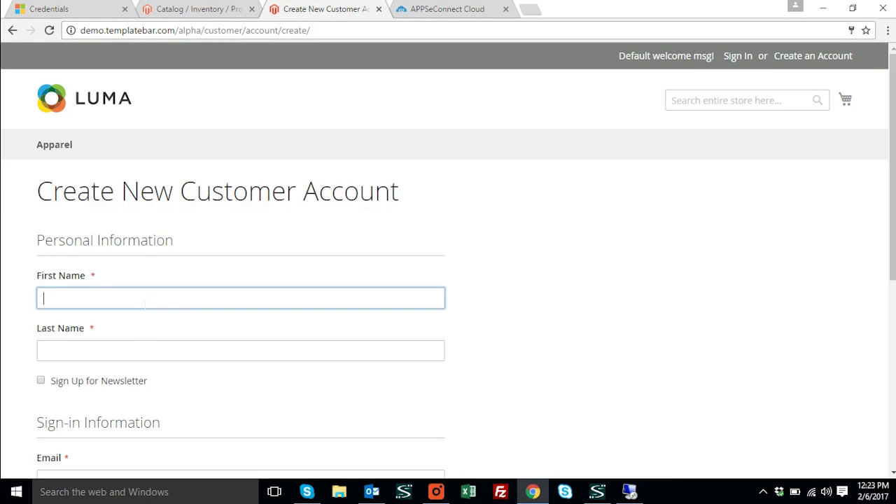
{"action": "type", "text": "Gary"}
{"action": "key", "text": "BackSpace"}
{"action": "key", "text": "BackSpace"}
{"action": "key", "text": "BackSpace"}
{"action": "key", "text": "BackSpace"}
{"action": "type", "text": "D"}
{"action": "key", "text": "BackSpace"}
{"action": "type", "text": "Stephennnn"}
{"action": "left_click", "coordinate": [83, 355]}
{"action": "type", "text": "Forward"}
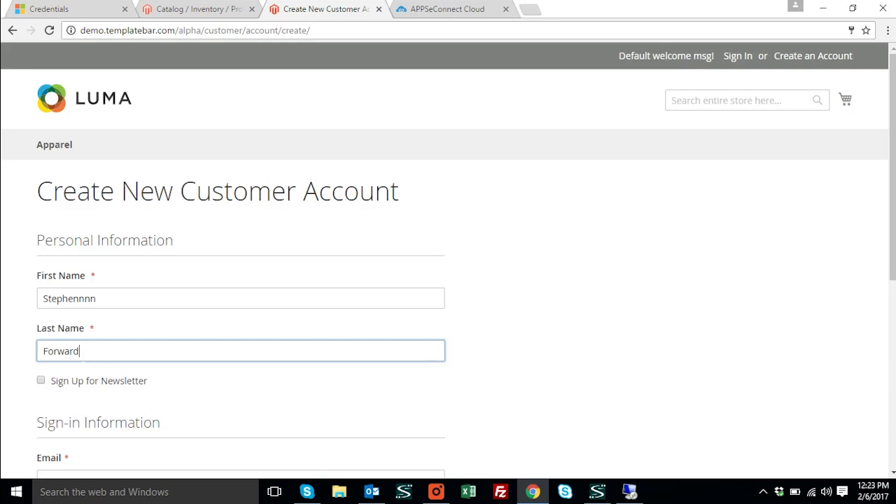
Enter the customer's e-mail address in the sign-in information
{"action": "scroll", "coordinate": [82, 337], "scroll_direction": "down", "scroll_amount": 2}
{"action": "left_click", "coordinate": [82, 350]}
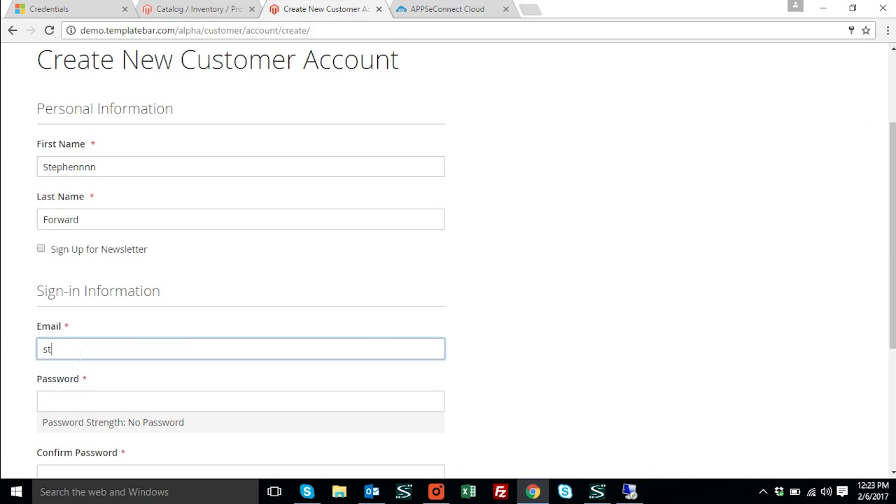
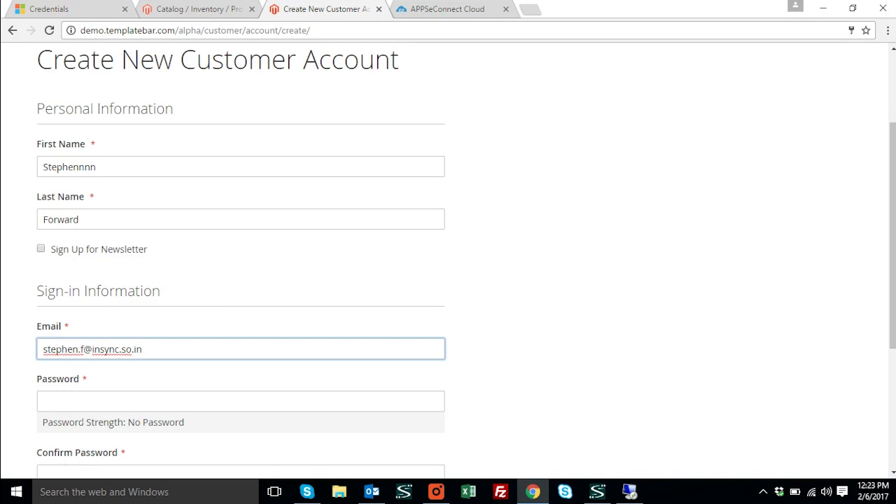
Enter and confirm the account password, and create the customer account
{"action": "left_click", "coordinate": [84, 403]}
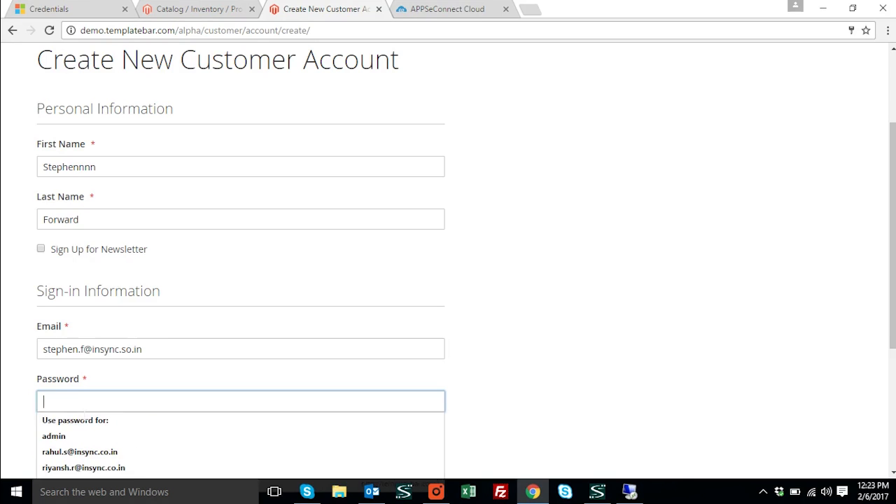
{"action": "type", "text": "********"}
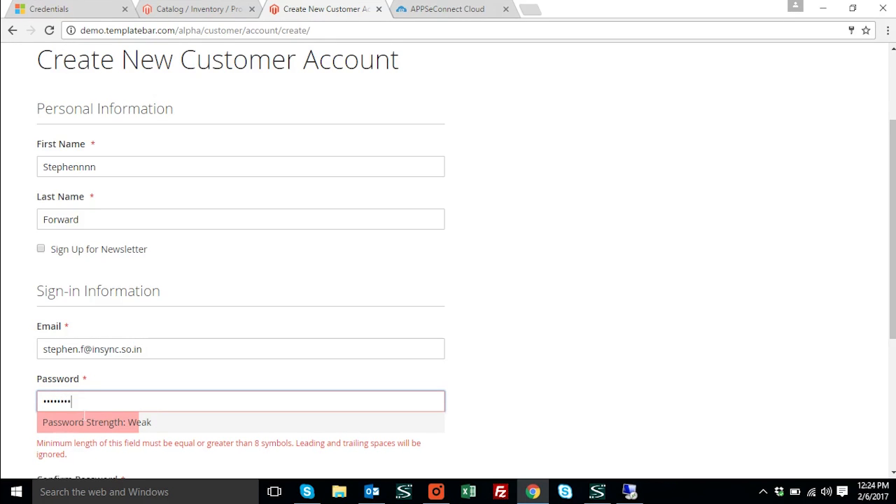
{"action": "scroll", "coordinate": [119, 370], "scroll_direction": "down", "scroll_amount": 3}
{"action": "left_click", "coordinate": [115, 278]}
{"action": "type", "text": "********"}
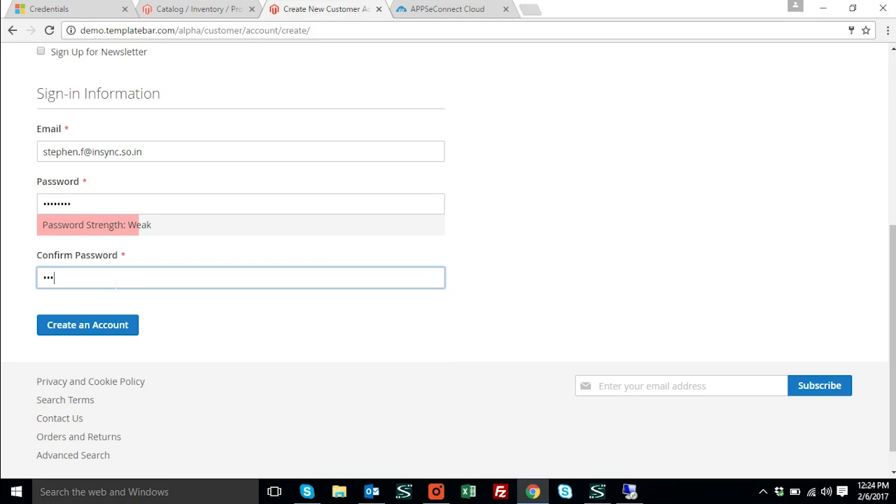
{"action": "key", "text": "Return"}
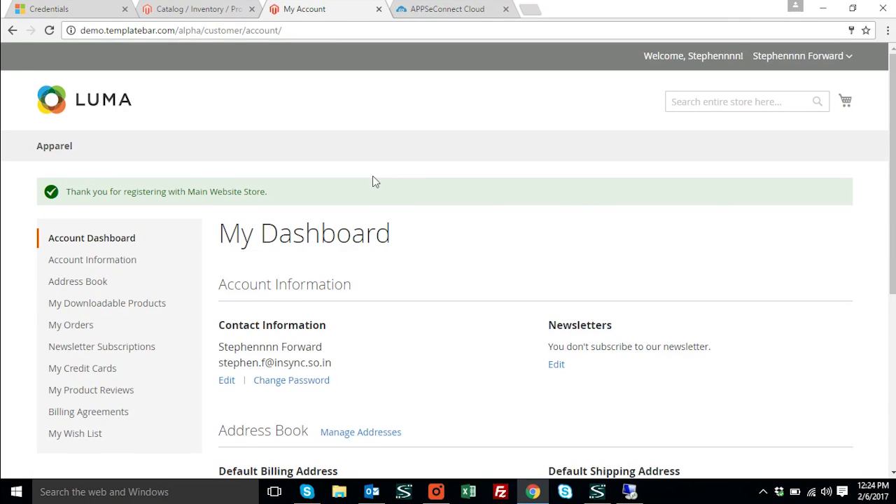
Open the customer's address book and enter the company insync, the phone number and the fax number for a new address
{"action": "left_click", "coordinate": [118, 284]}
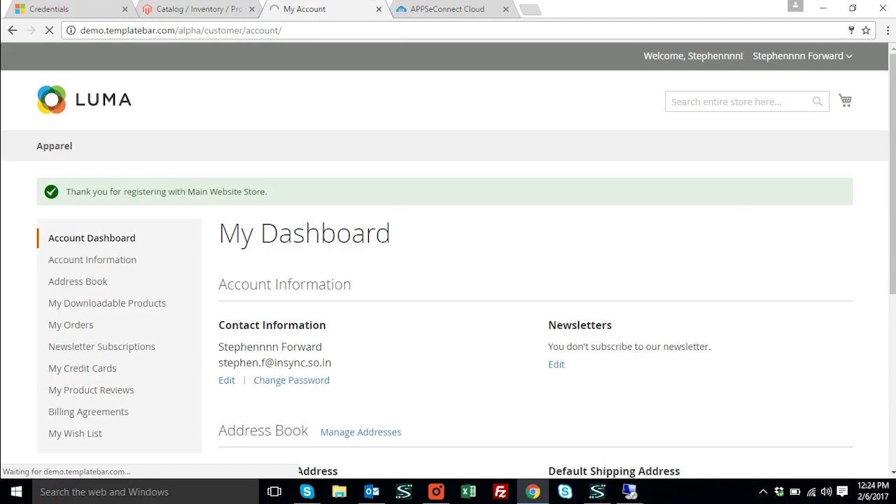
{"action": "scroll", "coordinate": [375, 245], "scroll_direction": "down", "scroll_amount": 3}
{"action": "left_click", "coordinate": [297, 228]}
{"action": "type", "text": "Insync"}
{"action": "left_click", "coordinate": [236, 239]}
{"action": "left_click", "coordinate": [236, 274]}
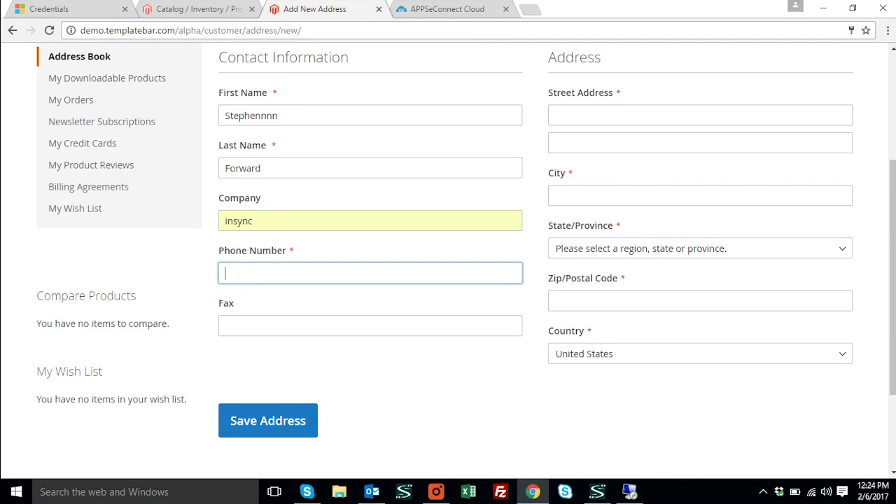
{"action": "type", "text": "987765432"}
{"action": "left_click", "coordinate": [283, 331]}
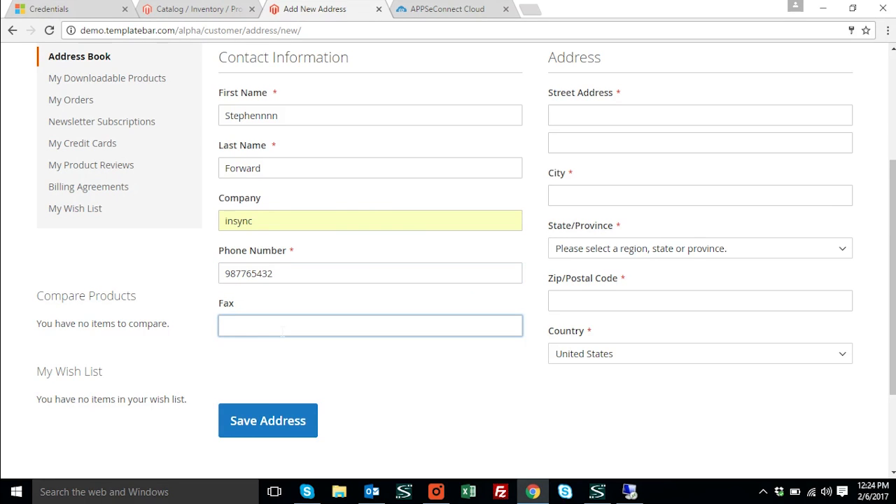
{"action": "type", "text": "1234"}
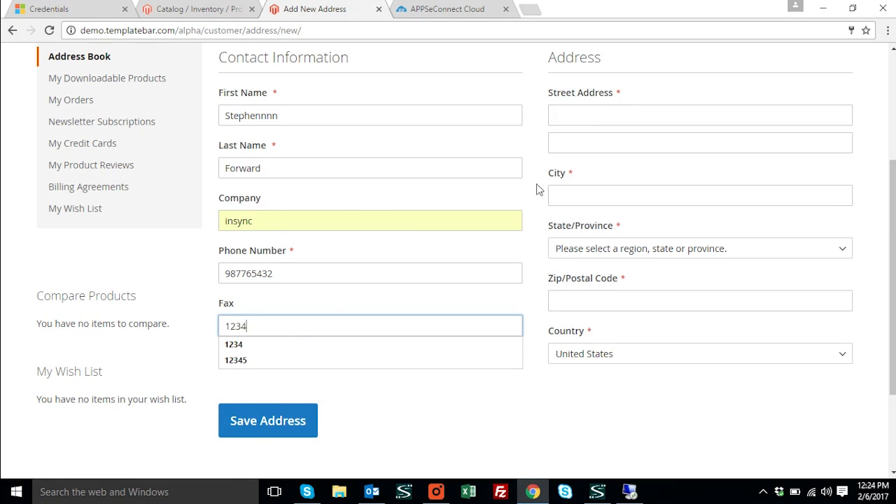
Fill in the street address, city and postal code of the new address with the stored suggestions
{"action": "left_click", "coordinate": [607, 119]}
{"action": "type", "text": "Bercelo"}
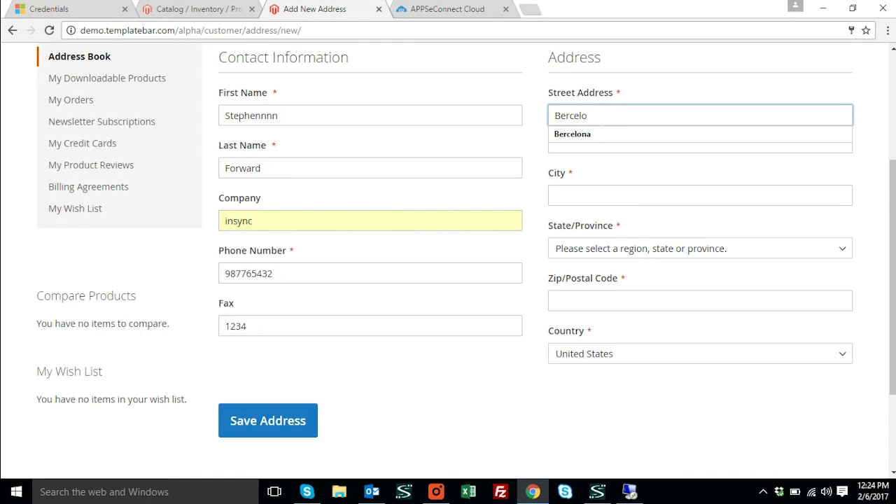
{"action": "left_click", "coordinate": [572, 134]}
{"action": "left_click", "coordinate": [573, 197]}
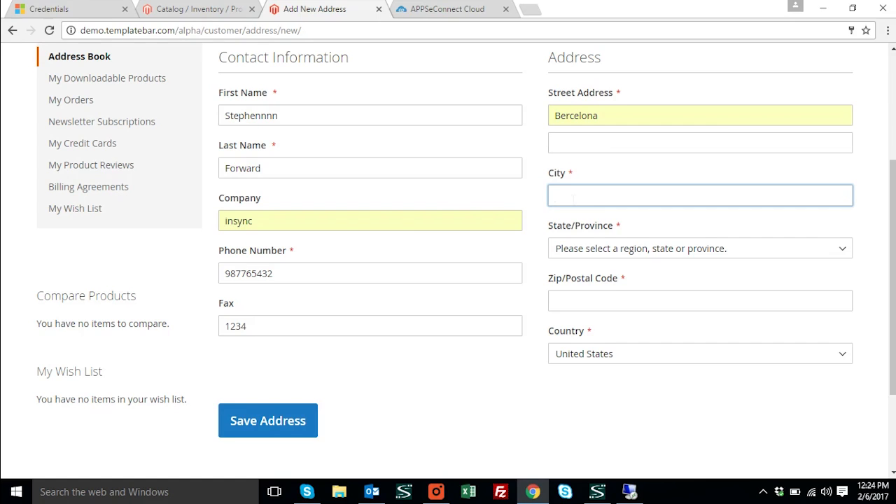
{"action": "type", "text": "Ber"}
{"action": "left_click", "coordinate": [577, 216]}
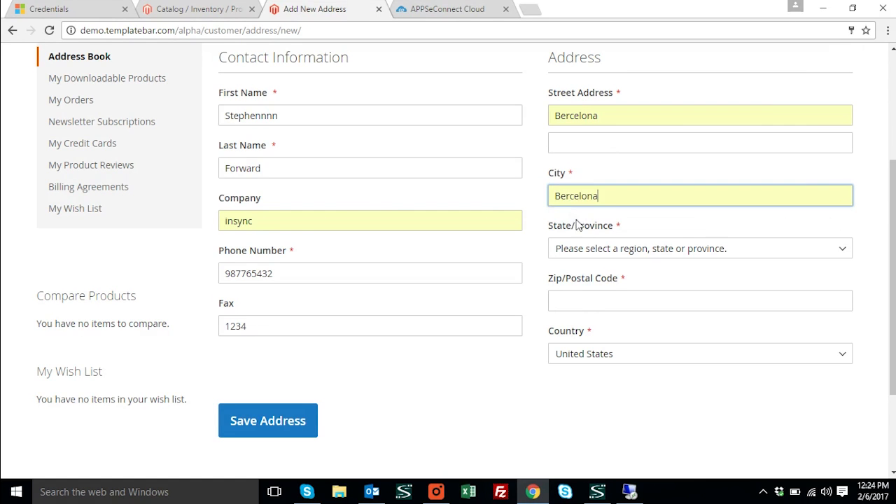
{"action": "left_click", "coordinate": [597, 302]}
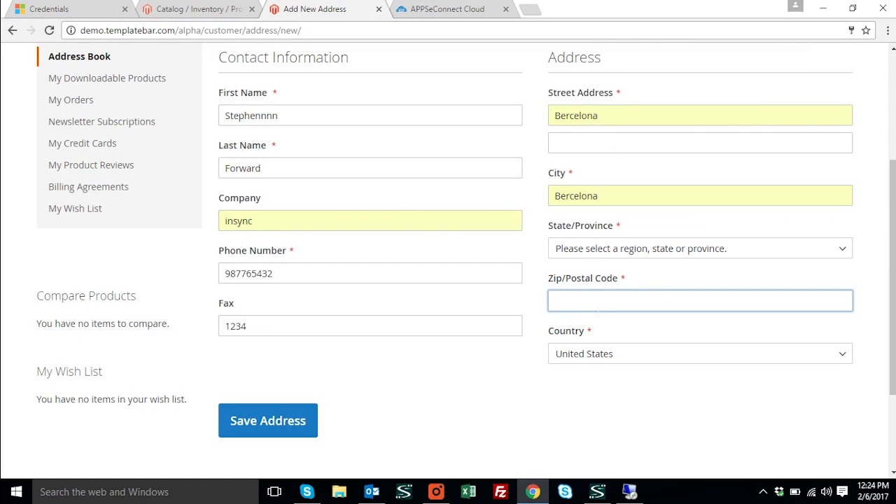
{"action": "type", "text": "ES"}
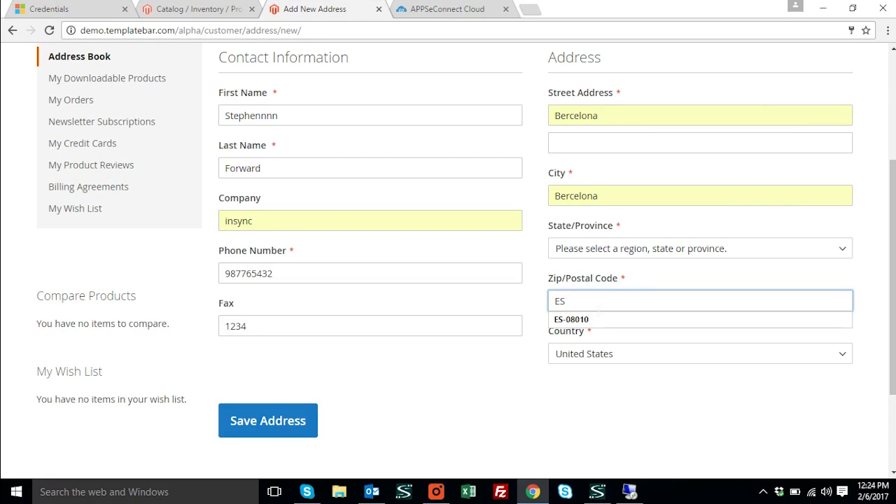
{"action": "left_click", "coordinate": [594, 320]}
Set the address's country to Spain and its state/province to Barcelona, and save the address
{"action": "left_click", "coordinate": [632, 357]}
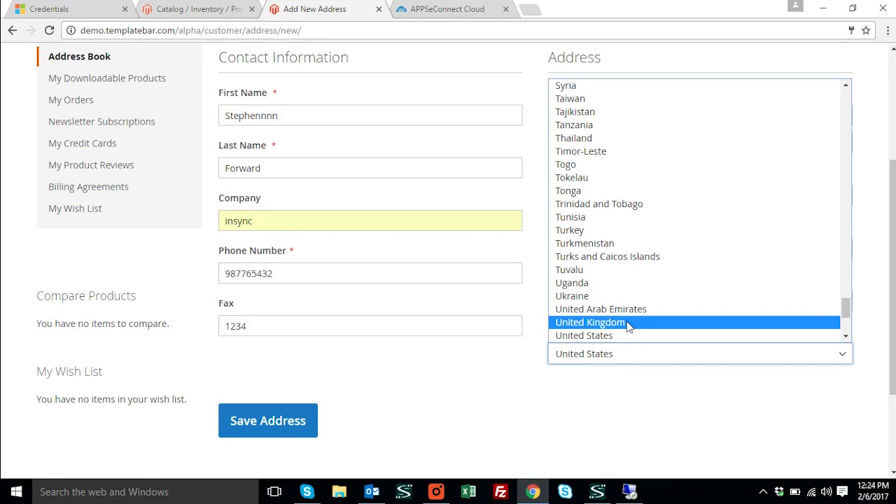
{"action": "key", "text": "s"}
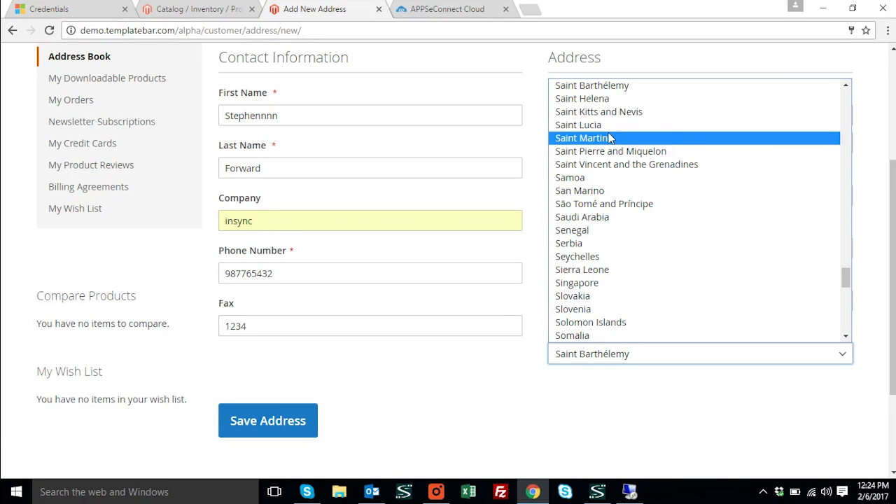
{"action": "scroll", "coordinate": [616, 231], "scroll_direction": "up", "scroll_amount": 4}
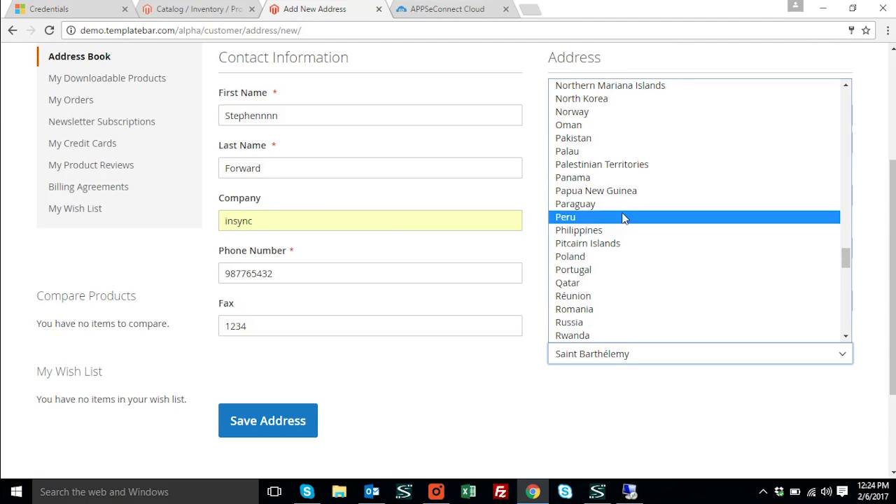
{"action": "scroll", "coordinate": [614, 250], "scroll_direction": "down", "scroll_amount": 3}
{"action": "scroll", "coordinate": [600, 285], "scroll_direction": "down", "scroll_amount": 2}
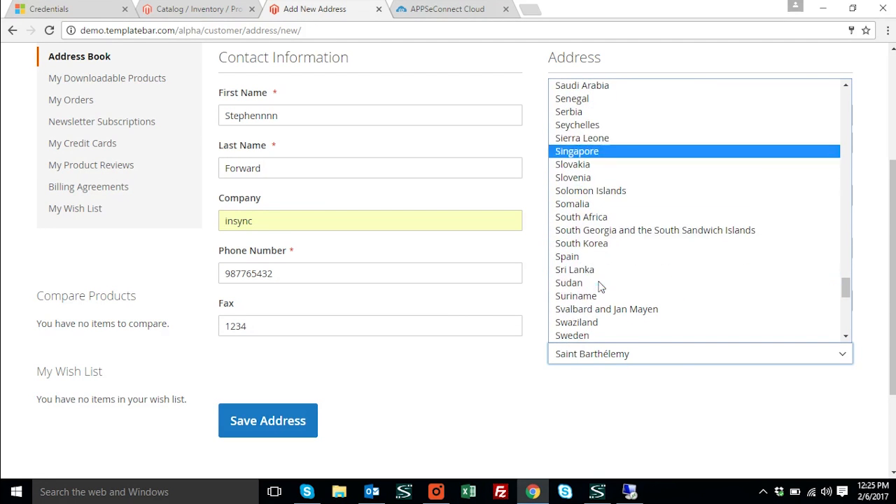
{"action": "left_click", "coordinate": [592, 257]}
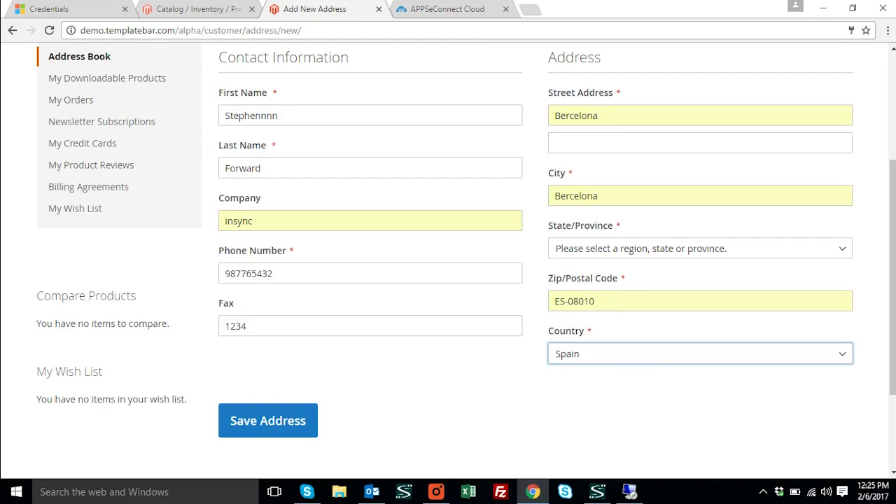
{"action": "left_click", "coordinate": [643, 251]}
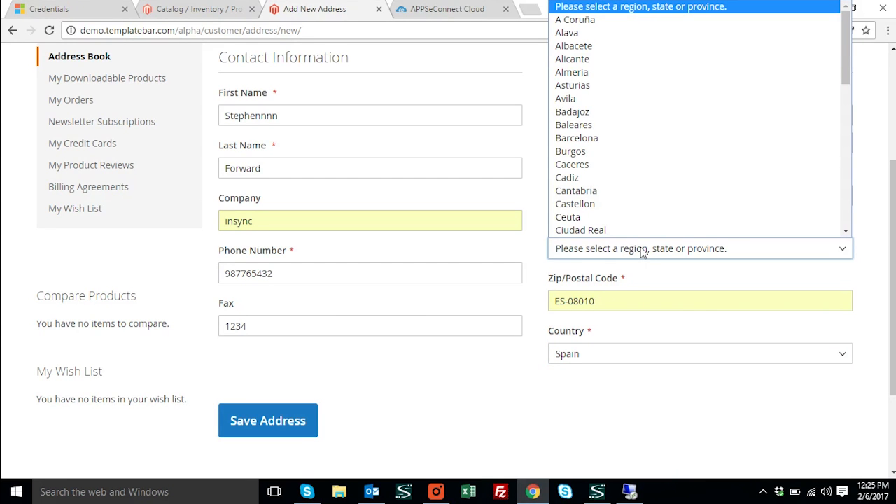
{"action": "key", "text": "b"}
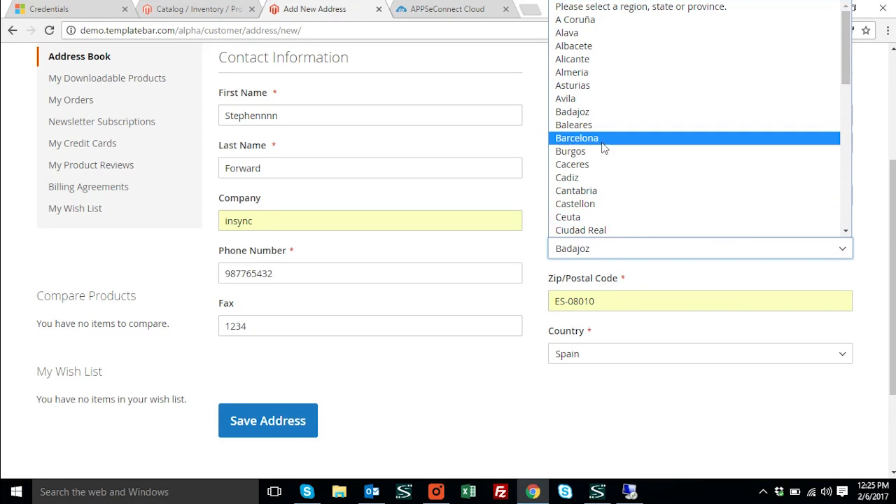
{"action": "left_click", "coordinate": [604, 139]}
{"action": "left_click", "coordinate": [273, 422]}
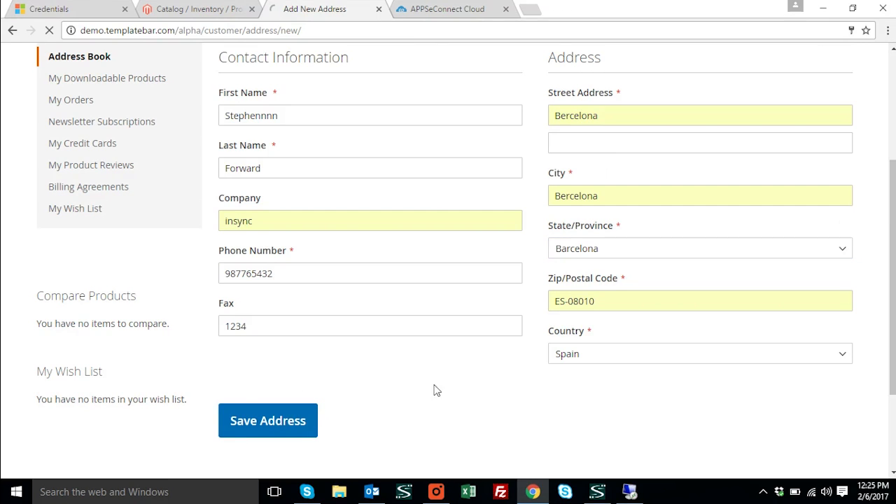
View the APPSeCONNECT cloud dashboard and return to the Magento address book
{"action": "left_click", "coordinate": [442, 11]}
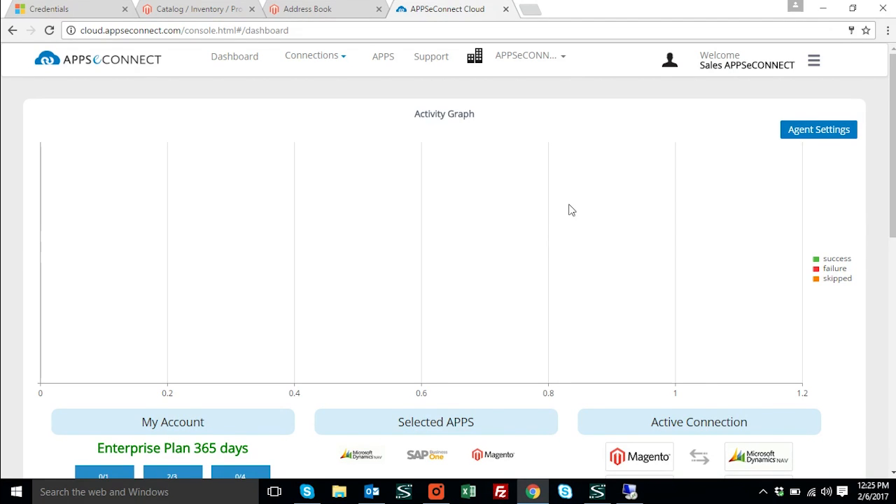
{"action": "left_click", "coordinate": [362, 9]}
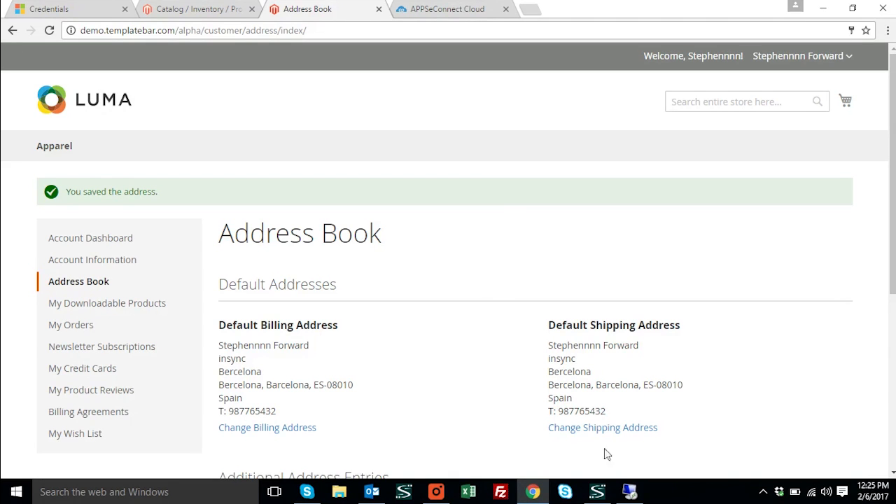
Switch to the ITSL-DEMO2 remote desktop, log in to the APPSeCONNECT agent with the saved credentials and show its Sync Panel
{"action": "left_click", "coordinate": [630, 492]}
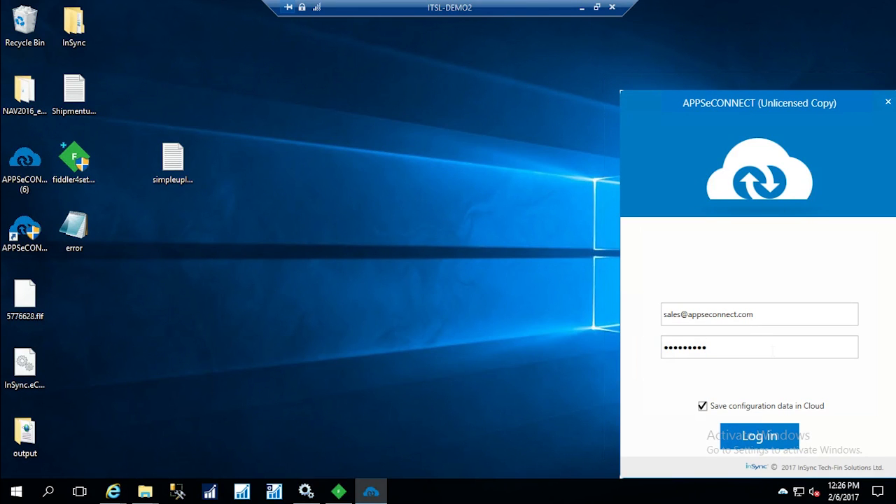
{"action": "left_click", "coordinate": [756, 434]}
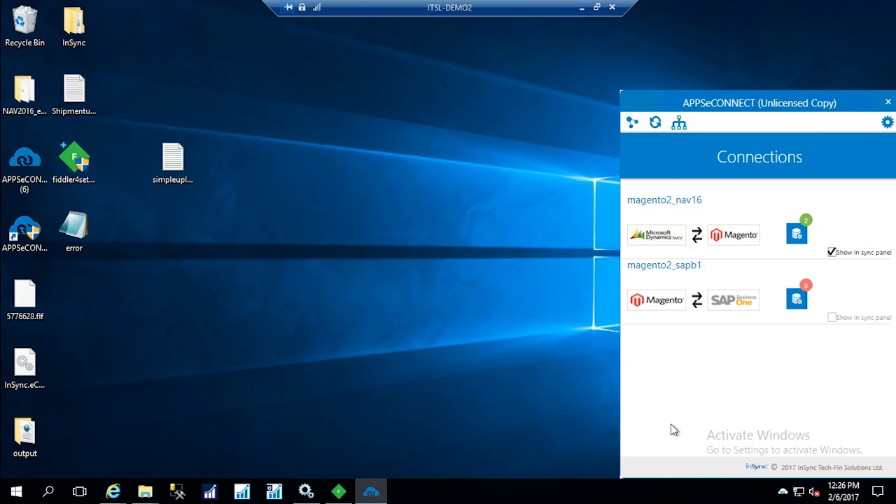
{"action": "left_click", "coordinate": [661, 127]}
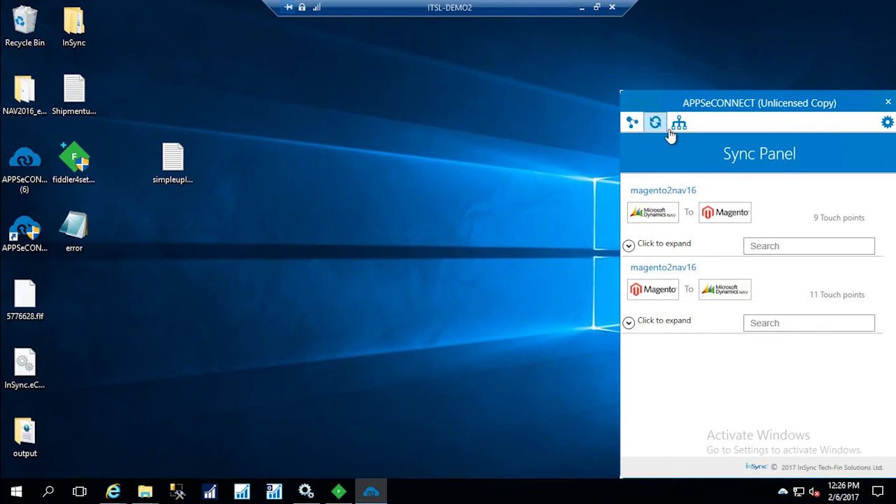
Expand the Magento to Microsoft Dynamics NAV touch points, filter them by "cus" and run the Customer Add sync
{"action": "left_click", "coordinate": [640, 326]}
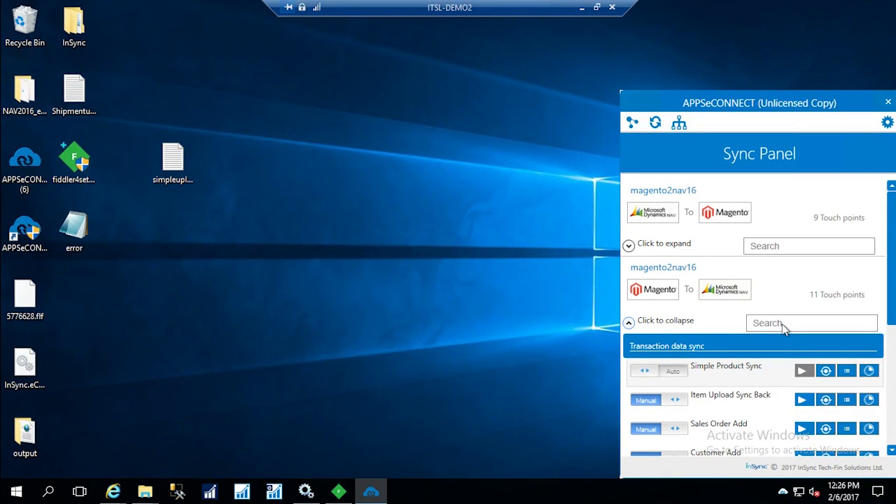
{"action": "left_click", "coordinate": [782, 324]}
{"action": "type", "text": "c"}
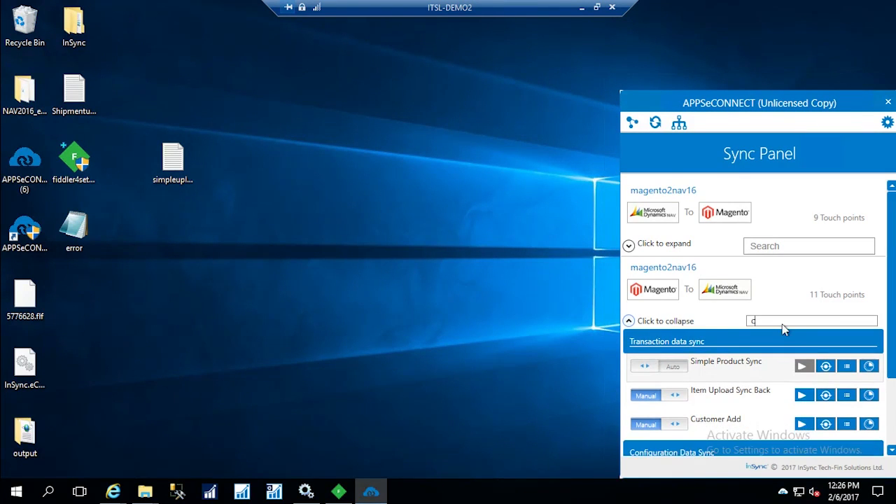
{"action": "type", "text": "us"}
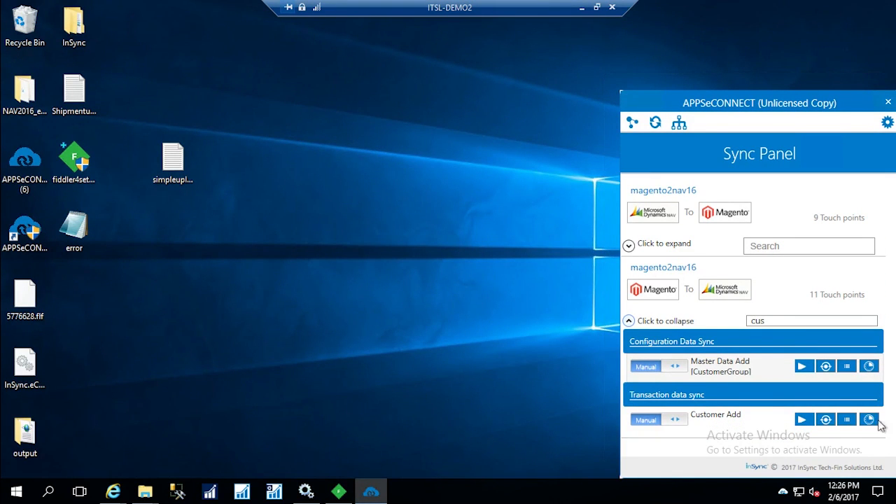
{"action": "left_click", "coordinate": [802, 419]}
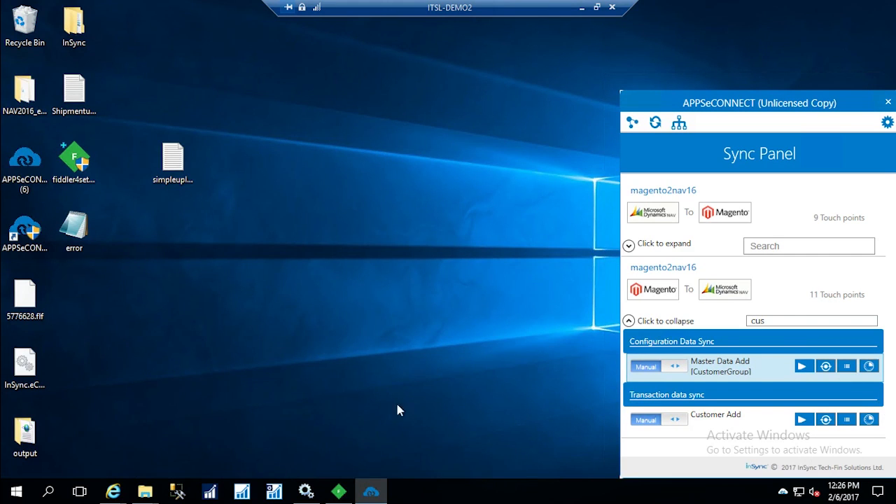
Switch to Microsoft Dynamics NAV and open the Home Customers list by searching for "cus"
{"action": "left_click", "coordinate": [210, 493]}
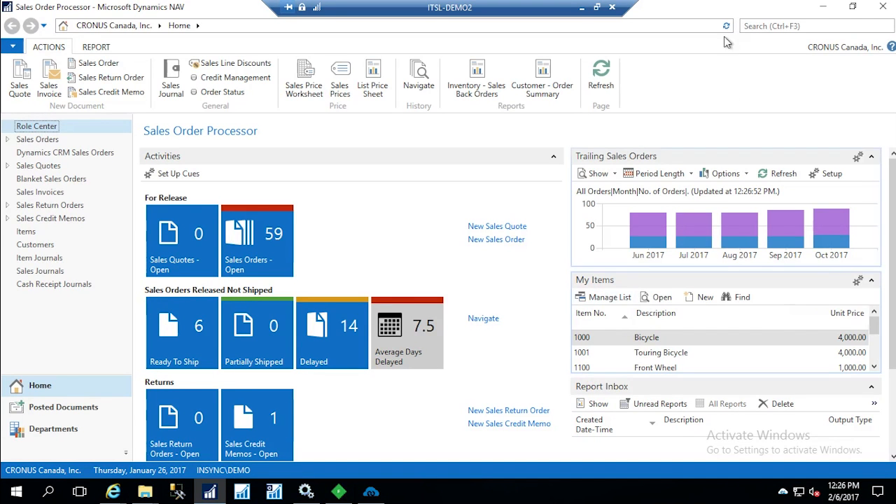
{"action": "left_click", "coordinate": [741, 26]}
{"action": "type", "text": "cus"}
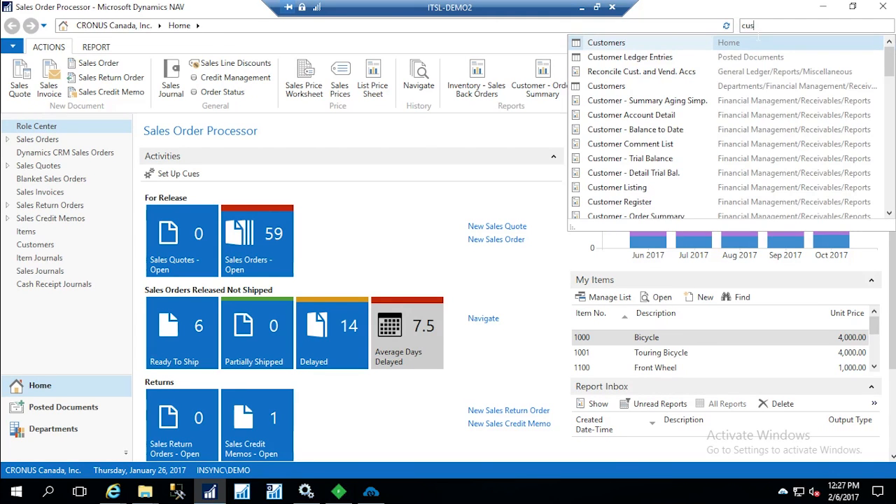
{"action": "left_click", "coordinate": [630, 46]}
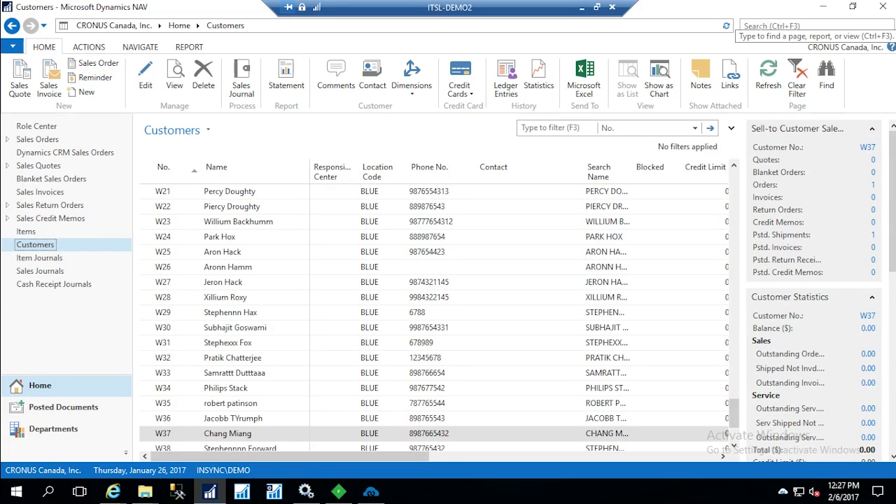
Return to the APPSeCONNECT agent and show the sync transactions of the Customer Add touch point
{"action": "left_click", "coordinate": [760, 27]}
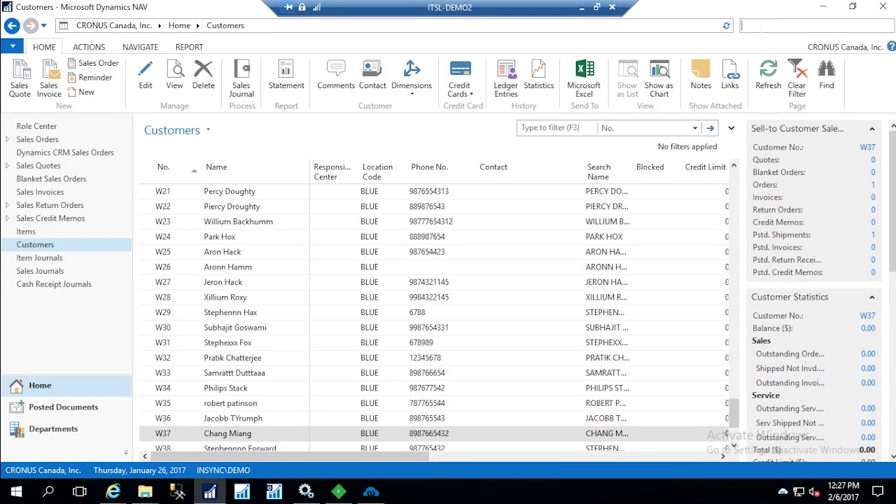
{"action": "key", "text": "F3"}
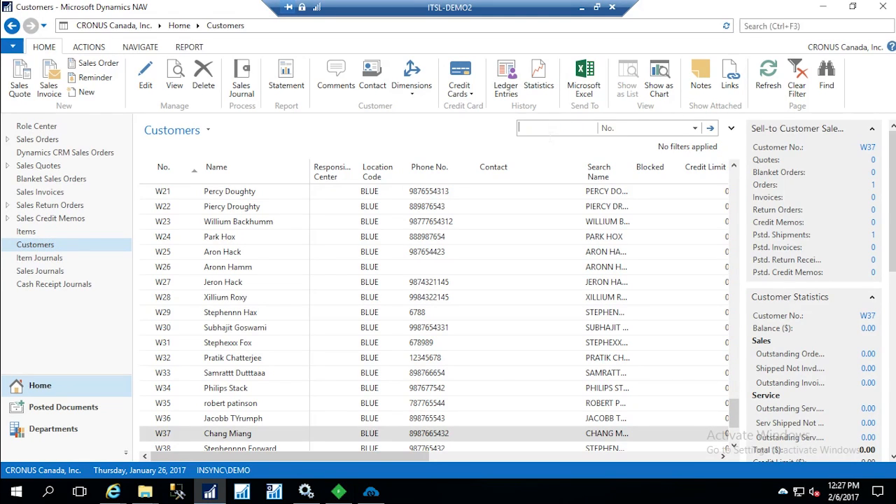
{"action": "left_click", "coordinate": [371, 491]}
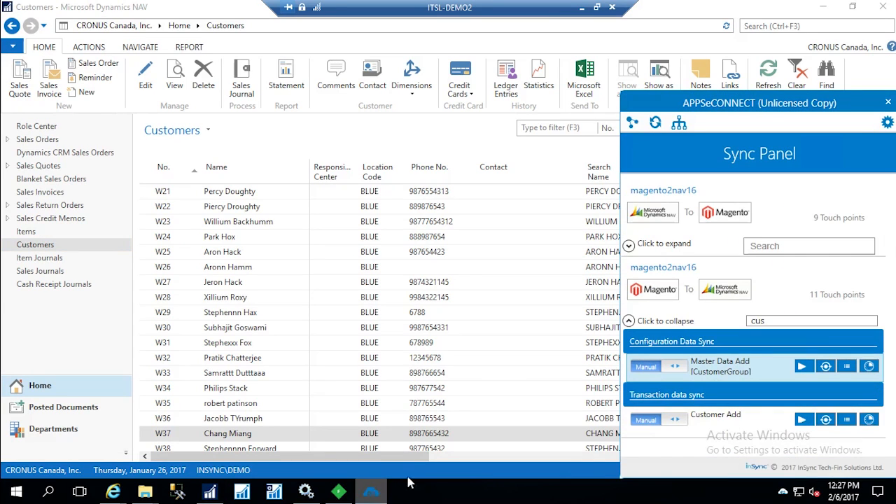
{"action": "left_click", "coordinate": [827, 419]}
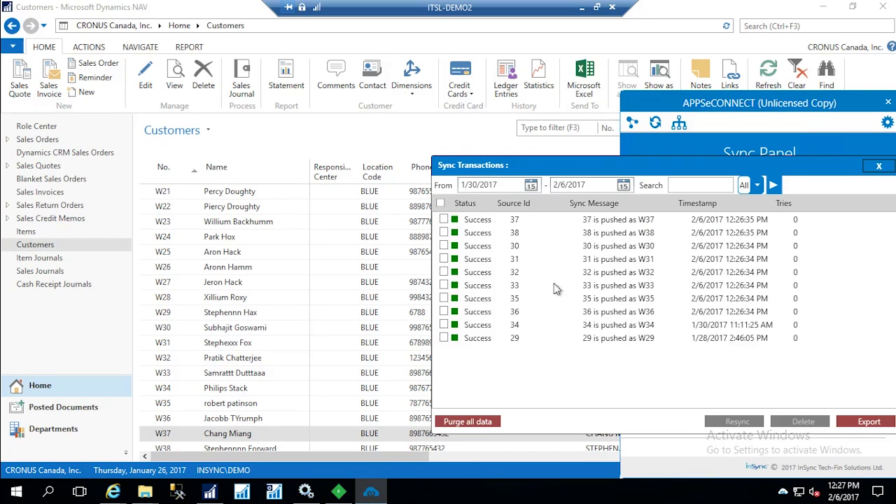
Filter the Dynamics NAV customer list by the newly synced customer's number and open that customer's card
{"action": "left_click", "coordinate": [563, 133]}
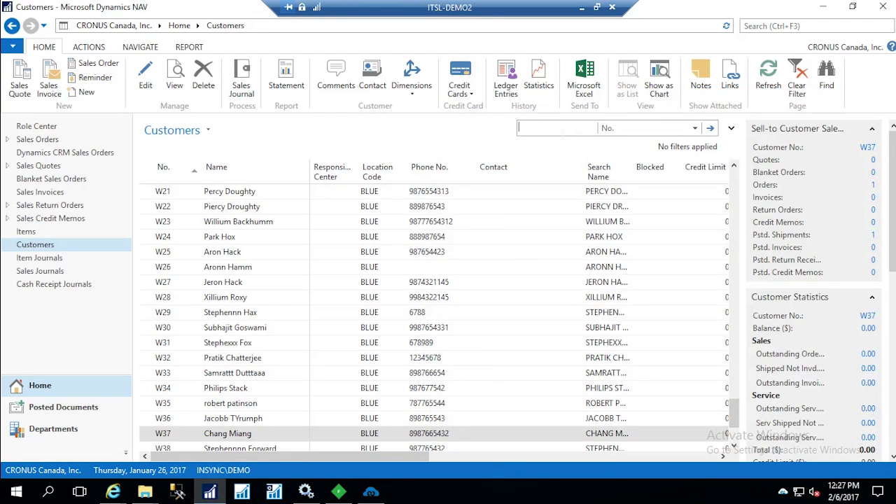
{"action": "type", "text": "W38"}
{"action": "key", "text": "Return"}
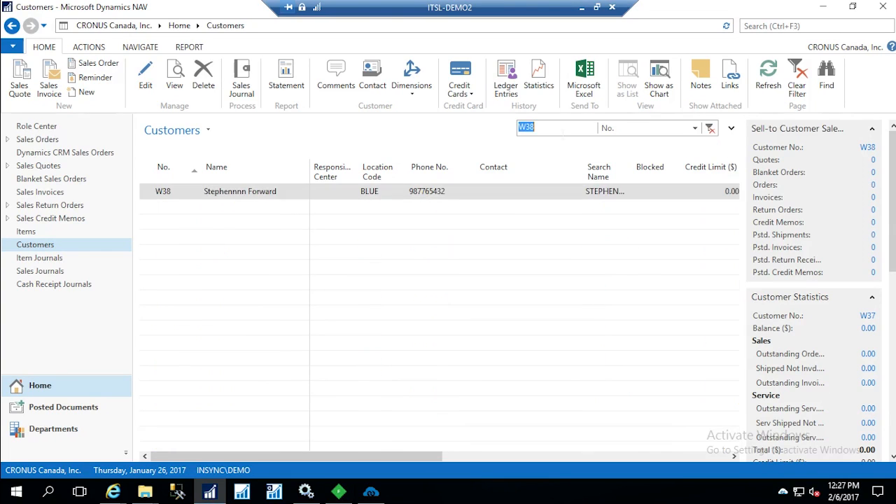
{"action": "left_click", "coordinate": [241, 197]}
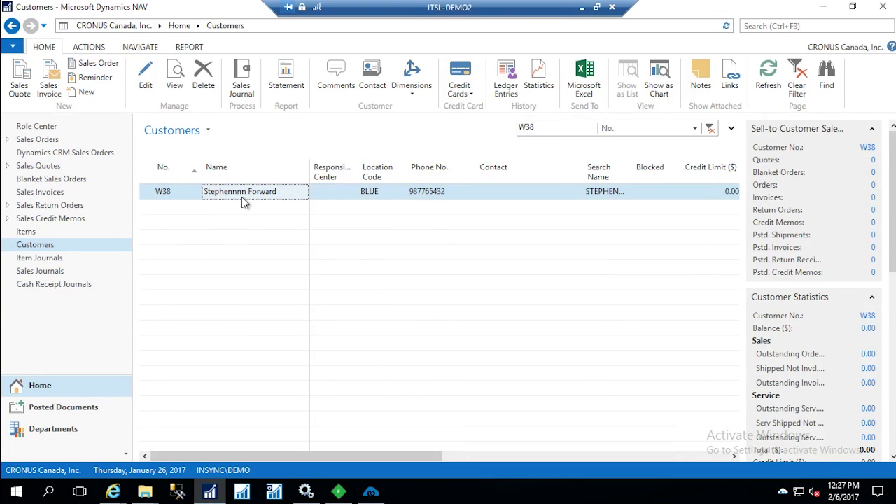
{"action": "double_click", "coordinate": [242, 197]}
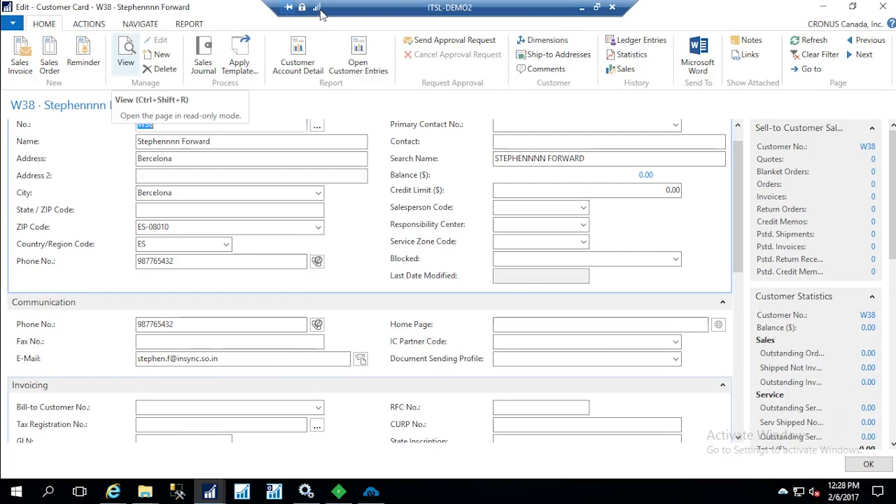
Examine the card's AEC Application Customer List and the WebsiteID and Customer Group choices, leaving them as they are, and close the card
{"action": "scroll", "coordinate": [313, 326], "scroll_direction": "down", "scroll_amount": 3}
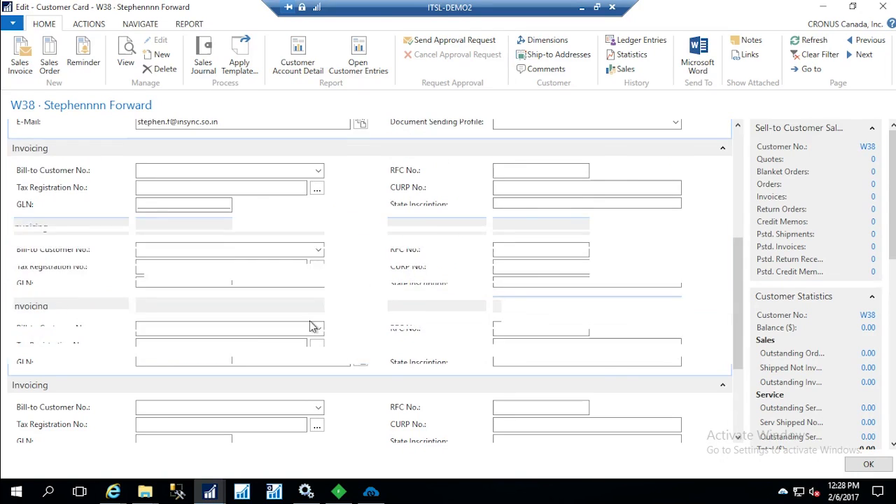
{"action": "scroll", "coordinate": [300, 353], "scroll_direction": "down", "scroll_amount": 3}
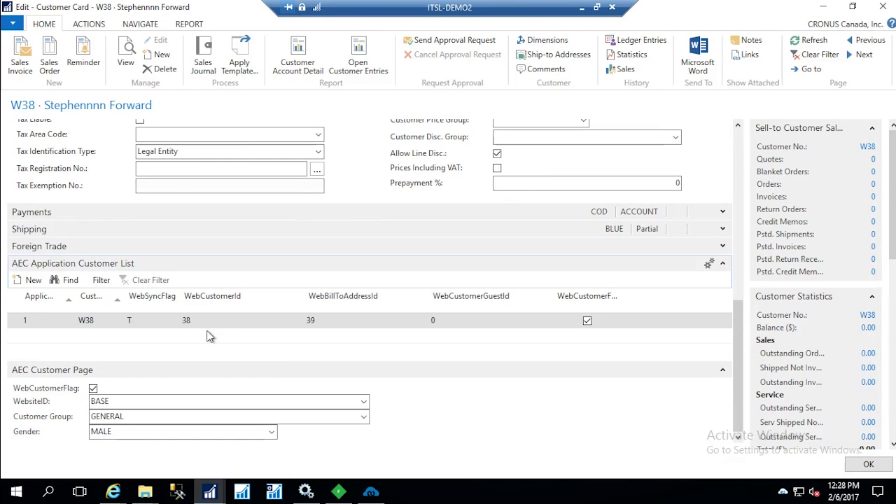
{"action": "left_click", "coordinate": [245, 365]}
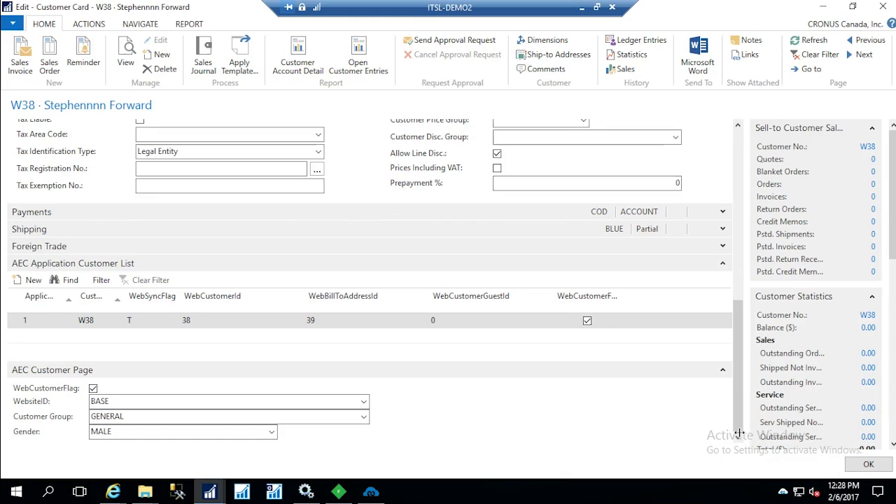
{"action": "left_click", "coordinate": [363, 402]}
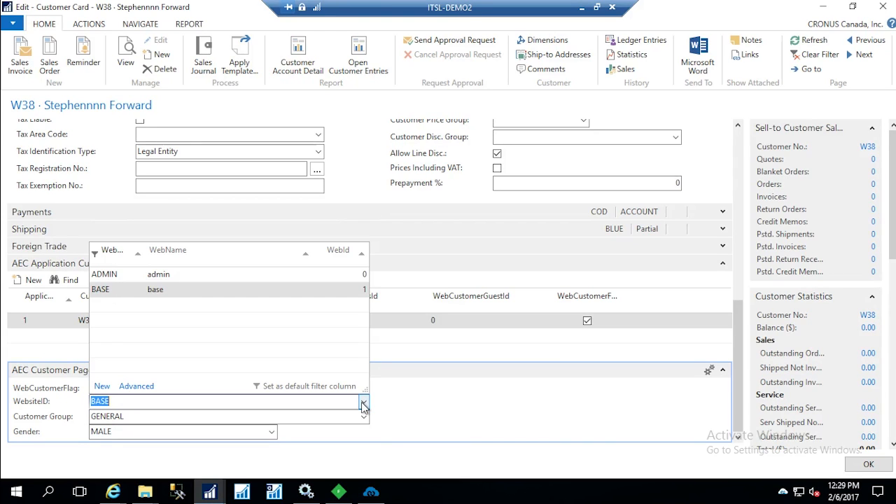
{"action": "left_click", "coordinate": [362, 422]}
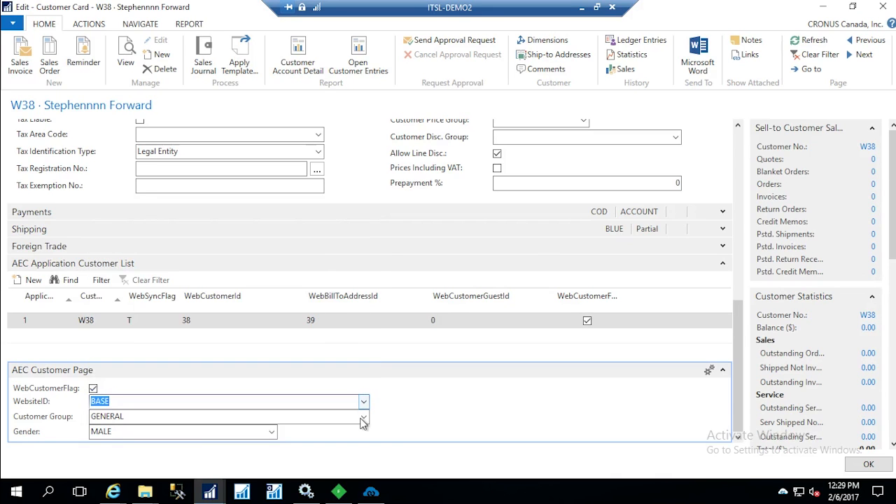
{"action": "left_click", "coordinate": [364, 418]}
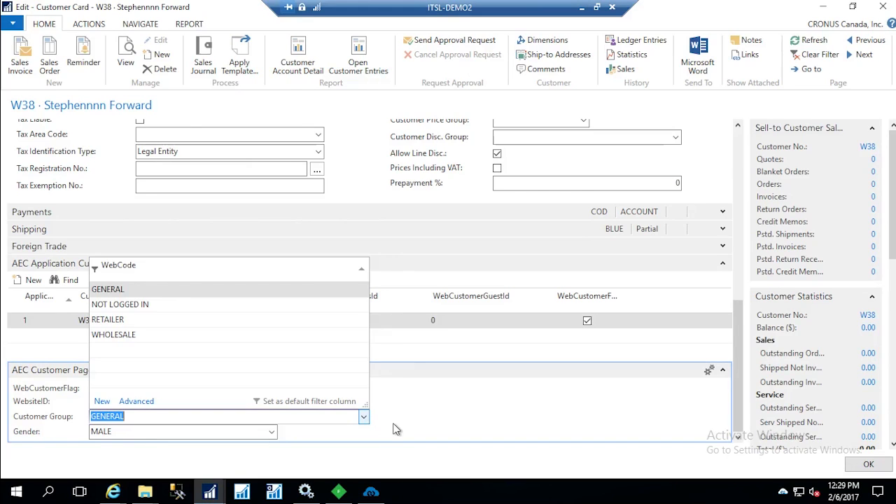
{"action": "left_click", "coordinate": [395, 425]}
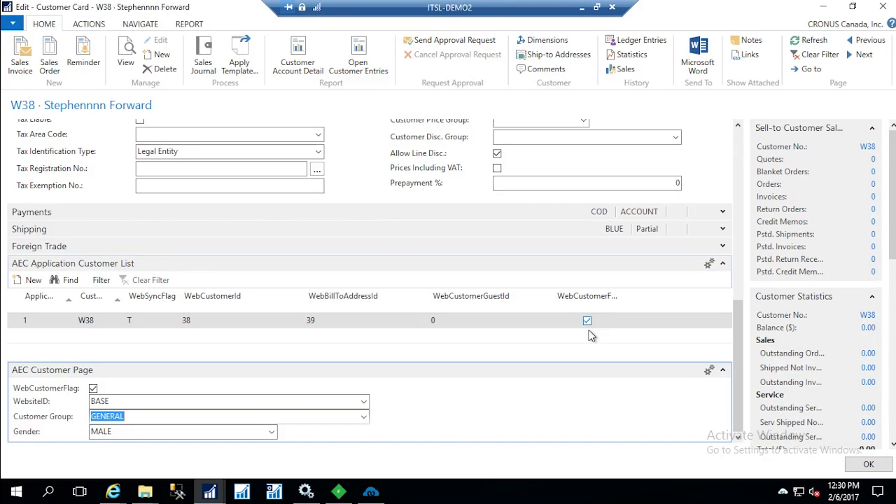
{"action": "left_click", "coordinate": [863, 467]}
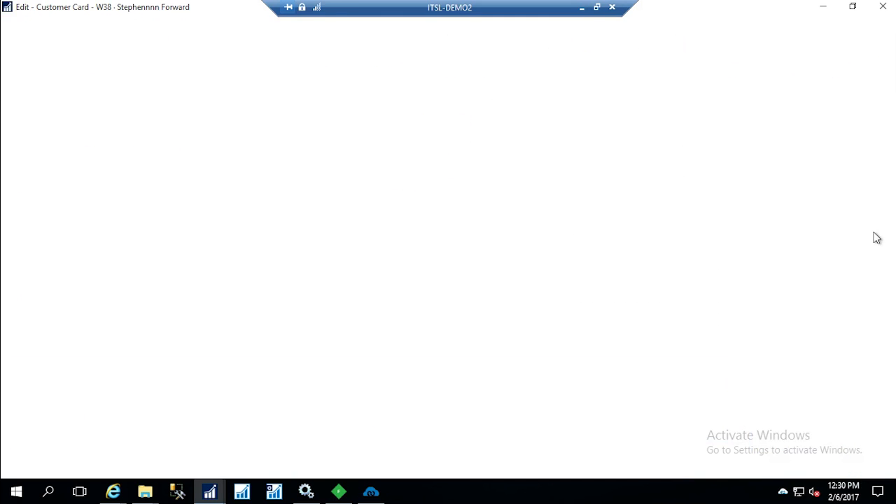
Open the Home Items list by searching for "item" and start a new item card
{"action": "left_click", "coordinate": [769, 26]}
{"action": "type", "text": "item"}
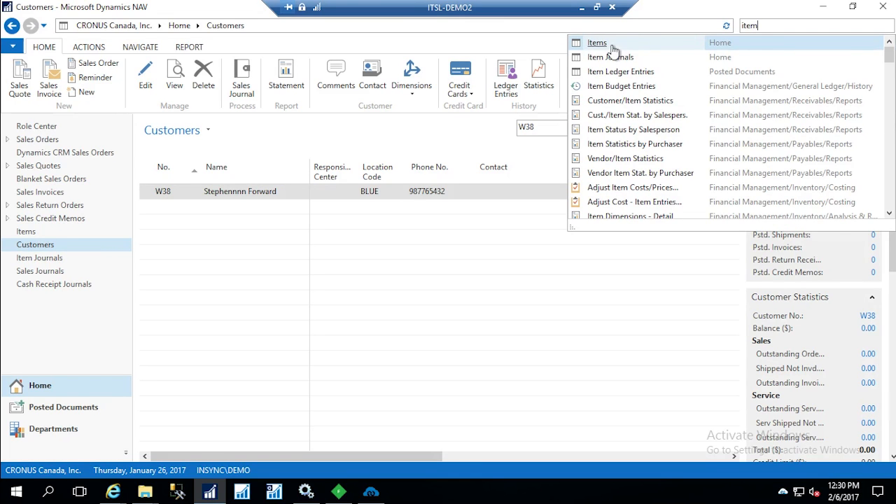
{"action": "left_click", "coordinate": [635, 47]}
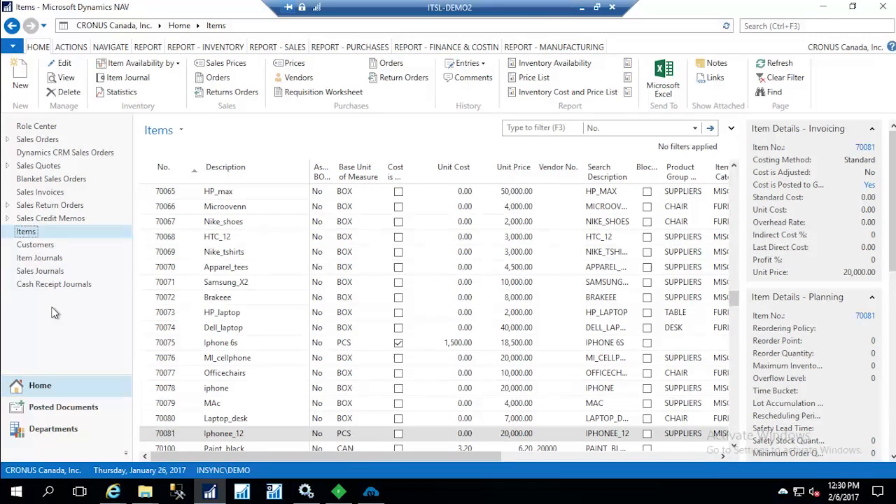
{"action": "left_click", "coordinate": [25, 88]}
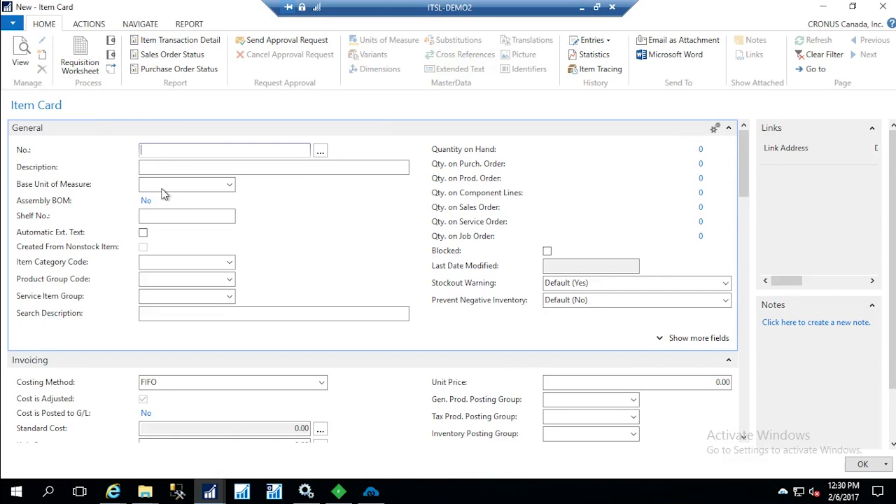
Number the new item from the ITEM1 (Partially Manufactured) series and enter HTC_mac as its description
{"action": "left_click", "coordinate": [327, 151]}
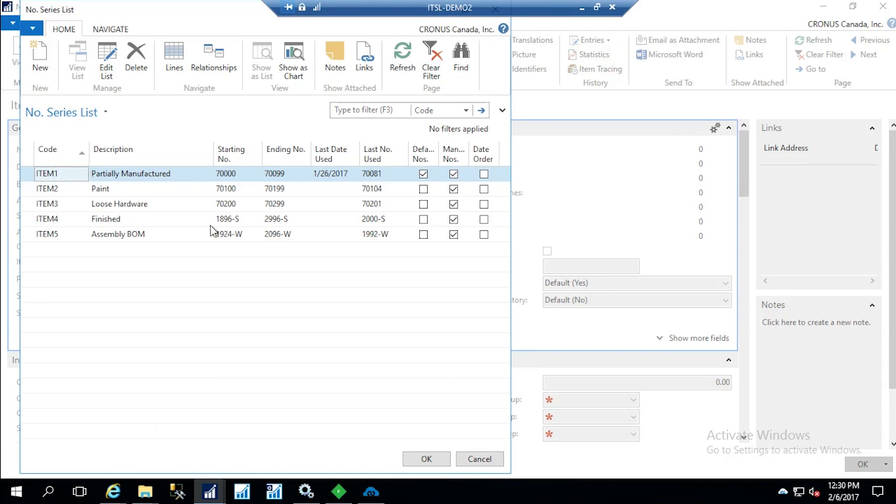
{"action": "left_click", "coordinate": [436, 459]}
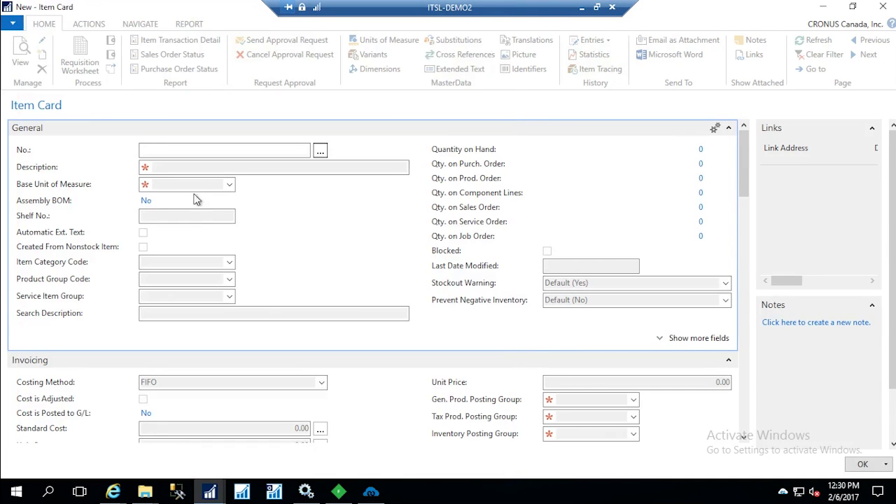
{"action": "key", "text": "Tab"}
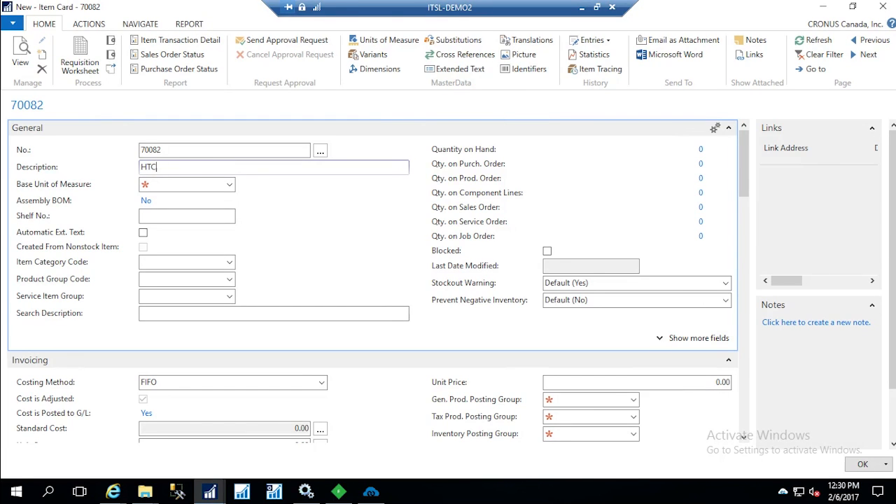
Set the item's base unit of measure to PCS and its shelf number to 1234
{"action": "left_click", "coordinate": [231, 185]}
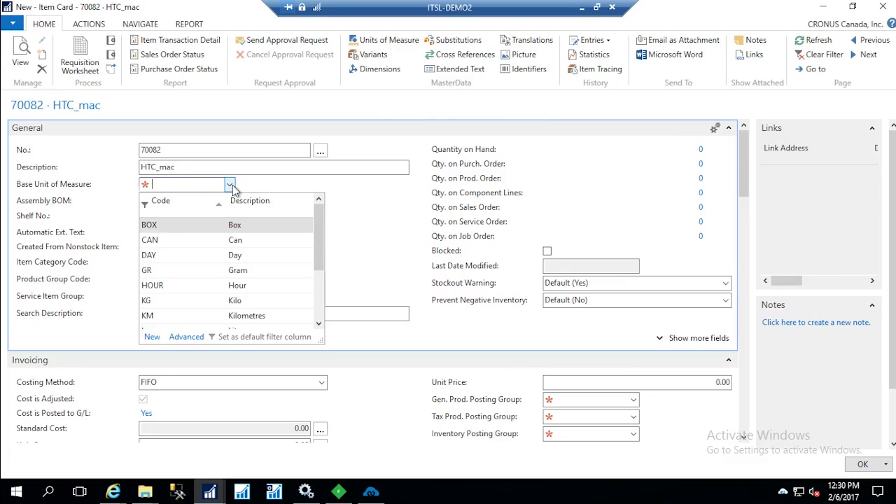
{"action": "left_click_drag", "start_coordinate": [319, 248], "coordinate": [319, 319]}
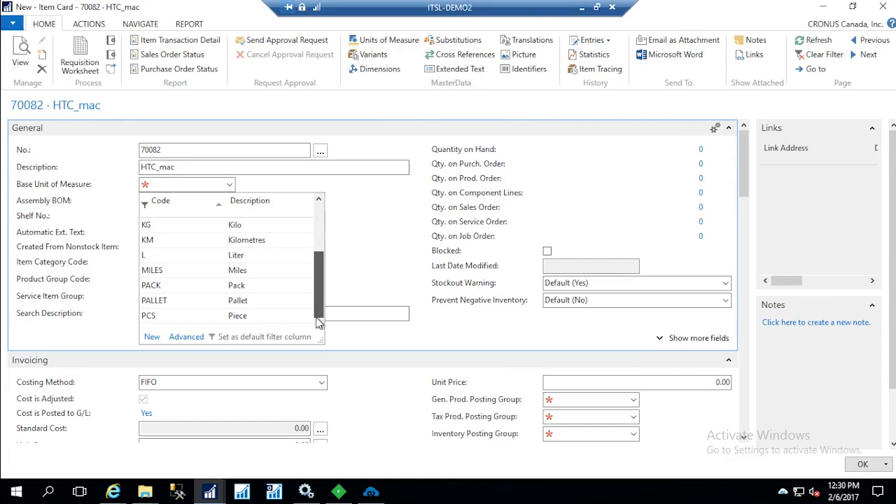
{"action": "left_click", "coordinate": [243, 320]}
{"action": "key", "text": "Tab"}
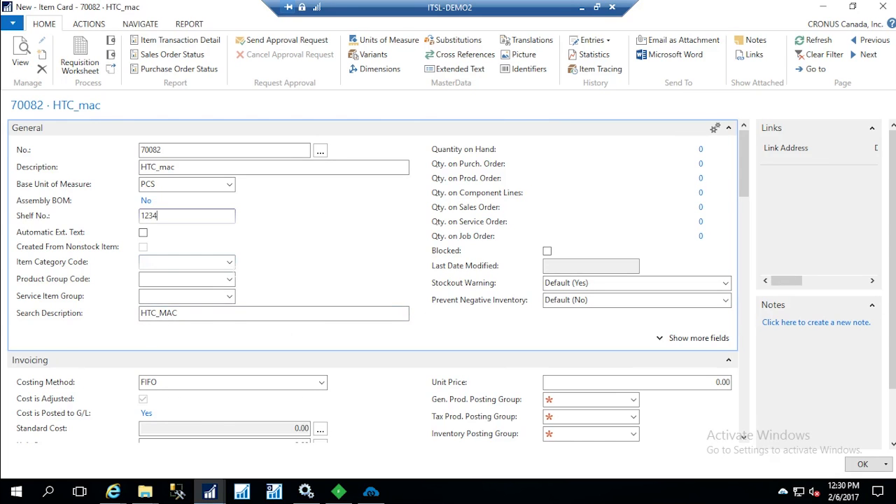
Set the item category code to MISC and the product group code to SUPPLIERS, leaving the service item group empty
{"action": "left_click", "coordinate": [229, 263]}
{"action": "left_click", "coordinate": [230, 264]}
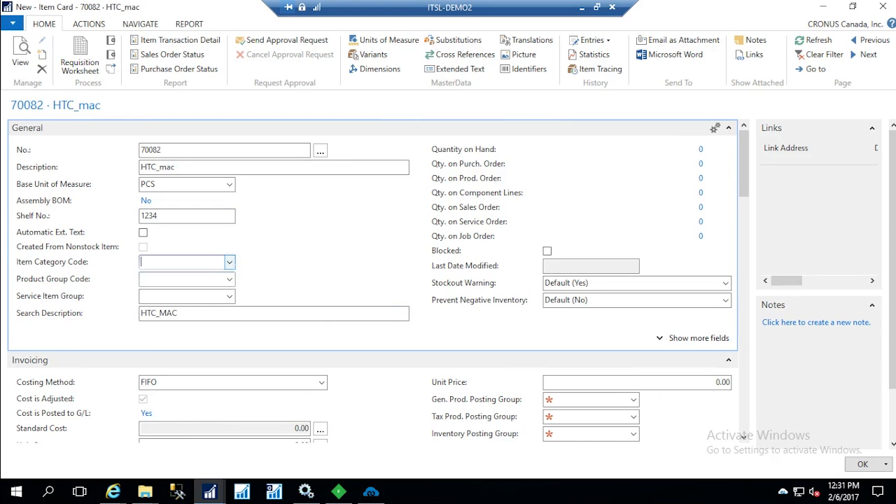
{"action": "left_click", "coordinate": [230, 264]}
{"action": "left_click", "coordinate": [224, 319]}
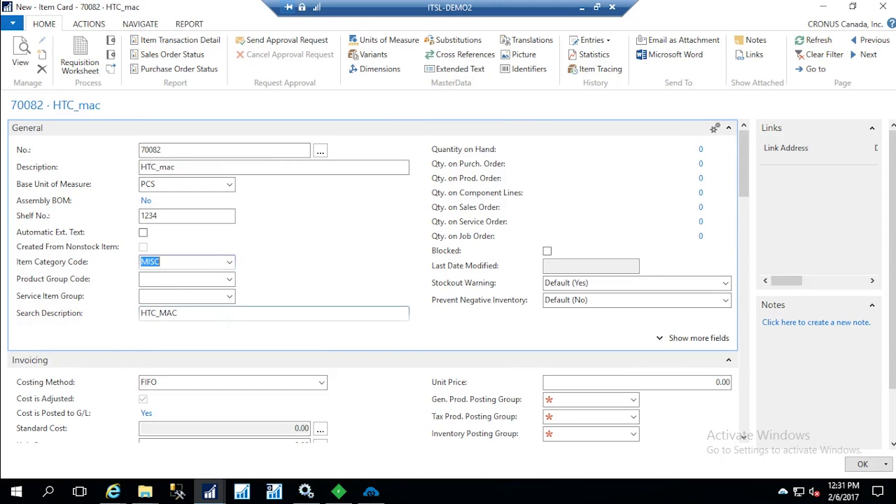
{"action": "left_click", "coordinate": [229, 280]}
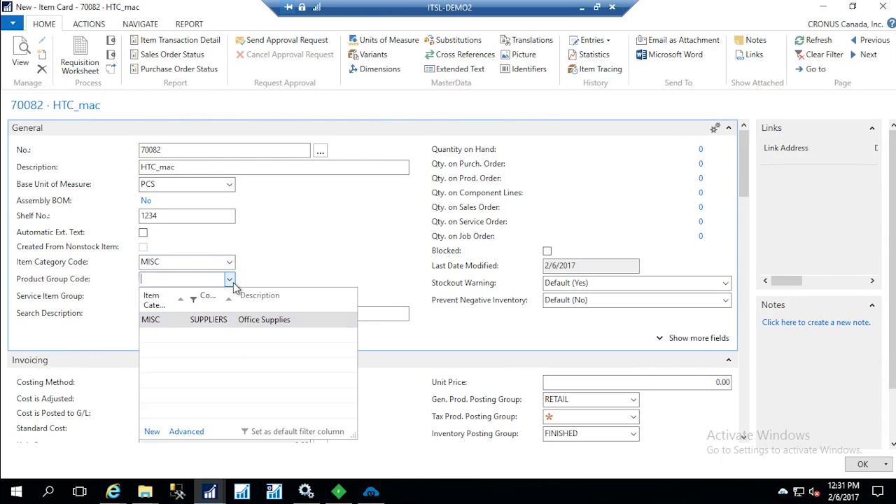
{"action": "left_click", "coordinate": [222, 320]}
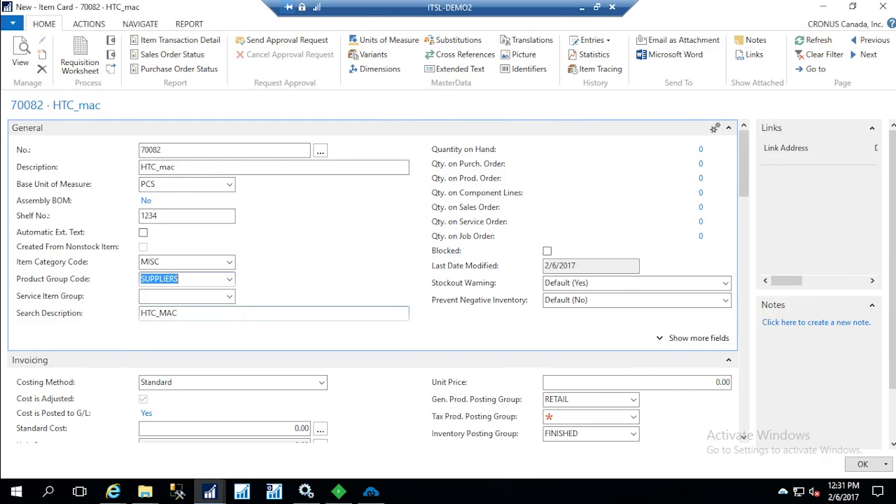
{"action": "left_click", "coordinate": [231, 298]}
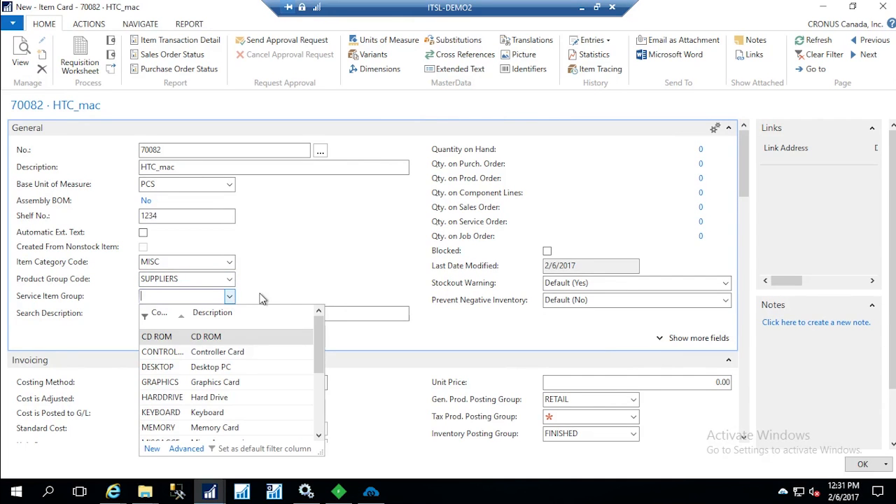
{"action": "left_click", "coordinate": [261, 294]}
Set the item's unit price to 20000 in the invoicing details
{"action": "left_click", "coordinate": [714, 382]}
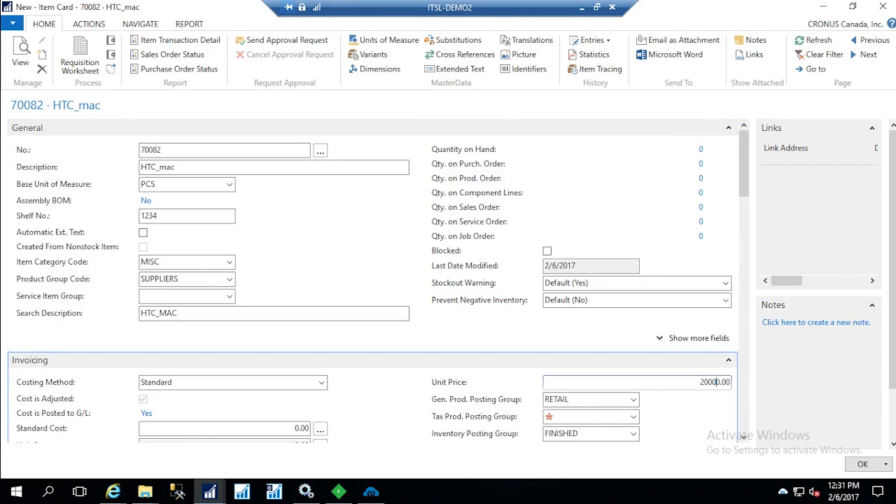
{"action": "left_click_drag", "start_coordinate": [744, 184], "coordinate": [748, 238]}
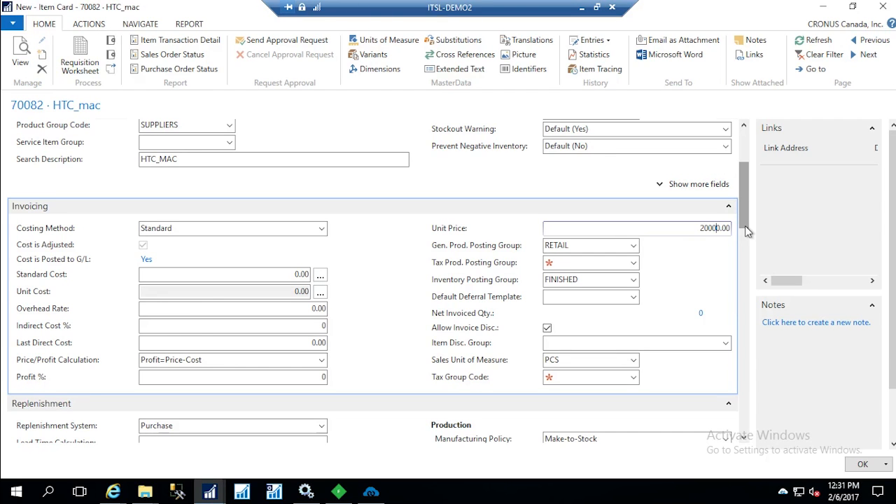
{"action": "left_click_drag", "start_coordinate": [746, 228], "coordinate": [746, 235]}
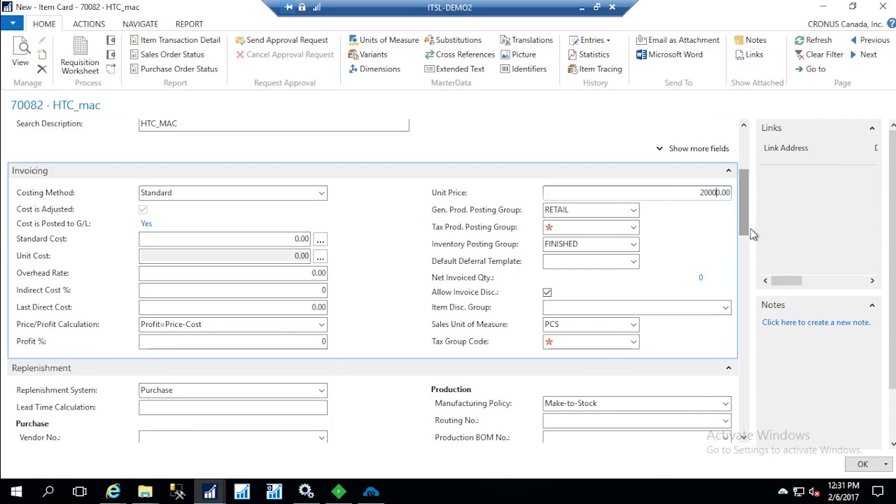
Set the item's tax product posting group to NO TAX in the invoicing details
{"action": "left_click", "coordinate": [633, 227]}
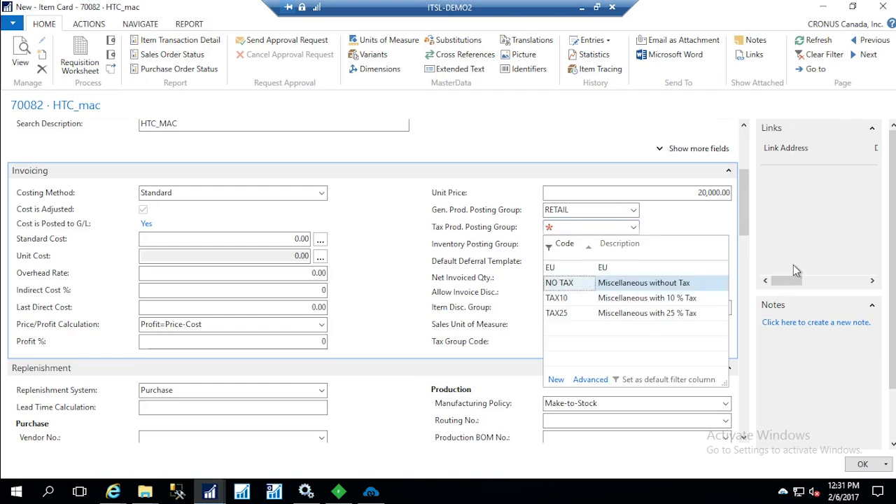
{"action": "left_click", "coordinate": [582, 283]}
Set the web attribute set ID to 4 (4attributeset) in the item's web product details
{"action": "scroll", "coordinate": [746, 238], "scroll_direction": "down", "scroll_amount": 1}
{"action": "scroll", "coordinate": [747, 256], "scroll_direction": "down", "scroll_amount": 3}
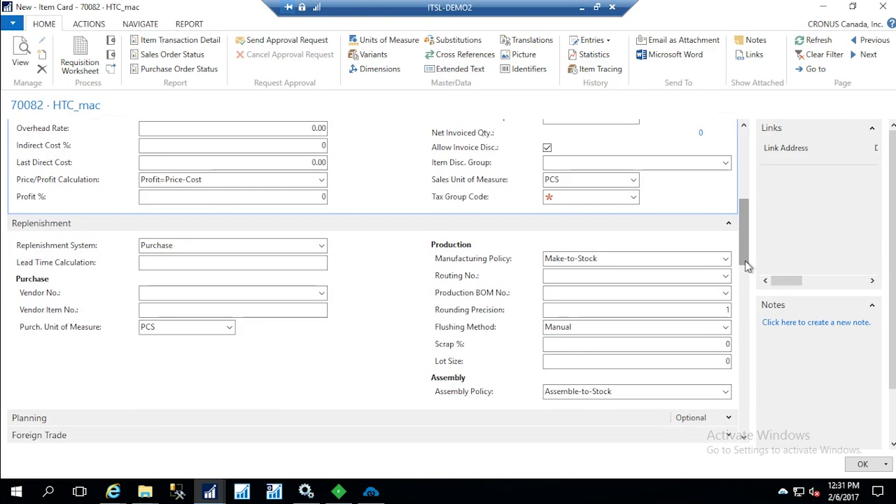
{"action": "scroll", "coordinate": [748, 279], "scroll_direction": "down", "scroll_amount": 3}
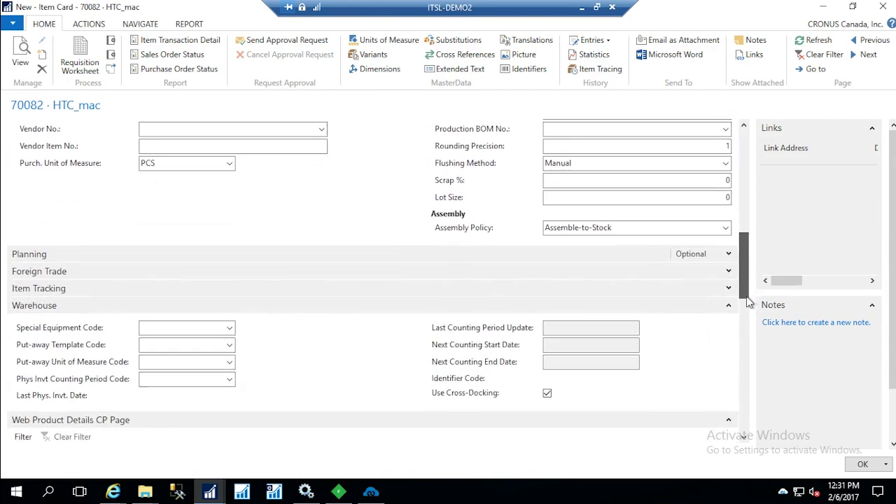
{"action": "left_click_drag", "start_coordinate": [746, 297], "coordinate": [750, 358]}
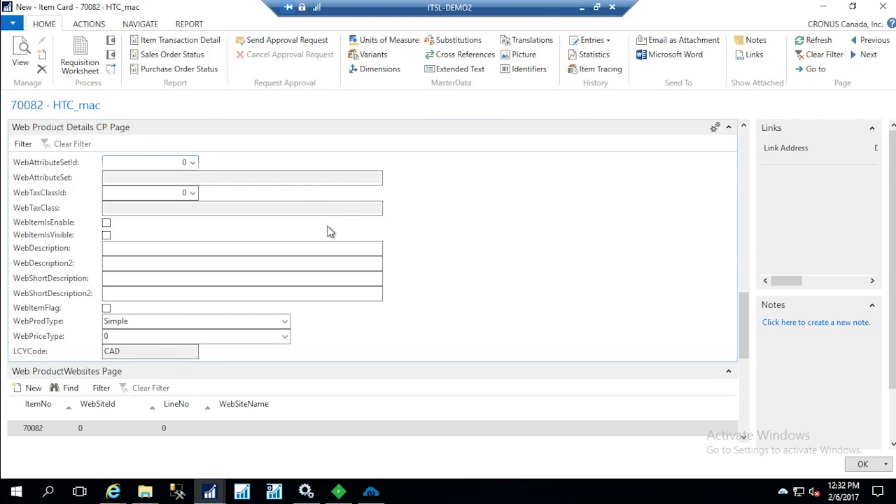
{"action": "left_click", "coordinate": [193, 164]}
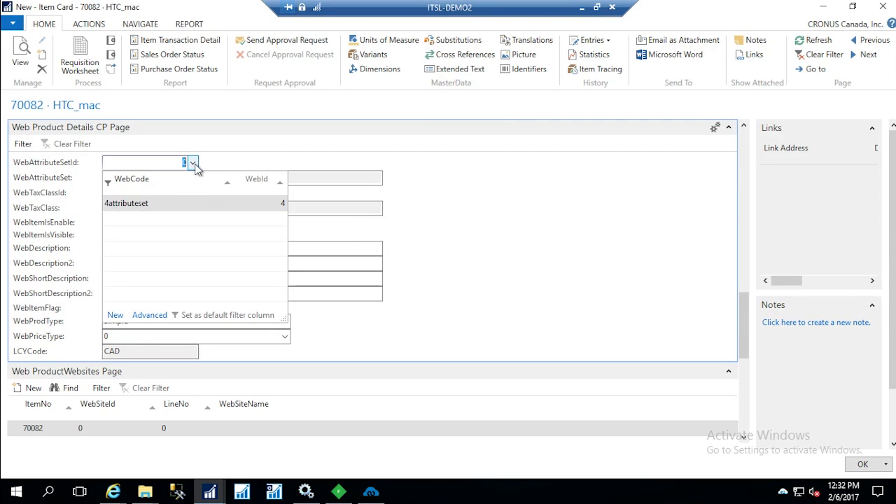
{"action": "left_click", "coordinate": [188, 205]}
{"action": "key", "text": "Tab"}
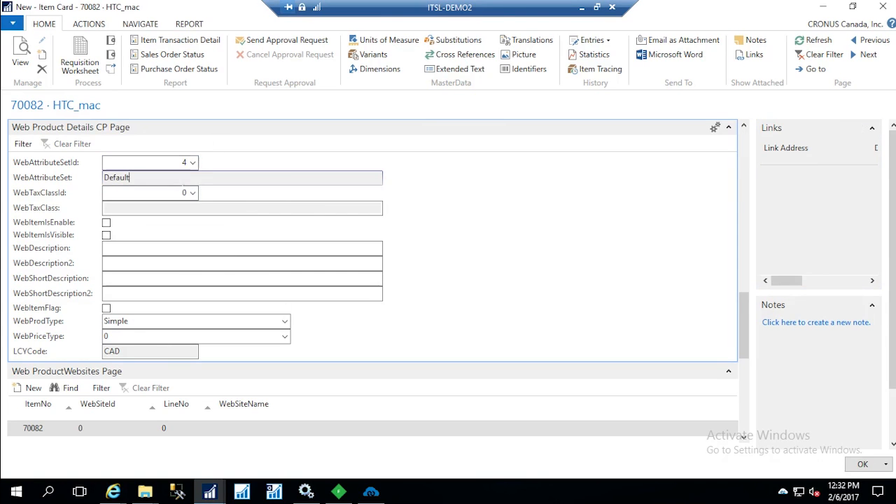
Set the web tax class ID to 2 (Taxable Goods) and mark the item as enabled and visible on the web
{"action": "key", "text": "Tab"}
{"action": "left_click", "coordinate": [192, 192]}
{"action": "left_click", "coordinate": [177, 234]}
{"action": "key", "text": "Tab"}
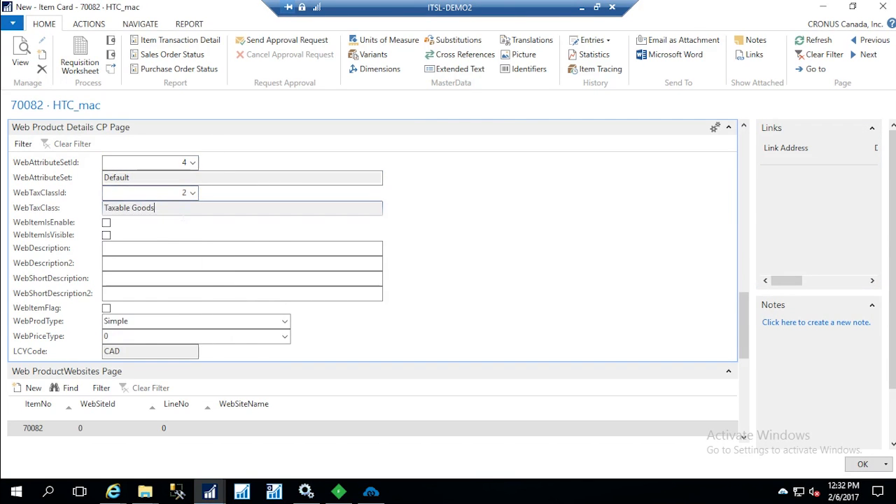
{"action": "left_click", "coordinate": [106, 224]}
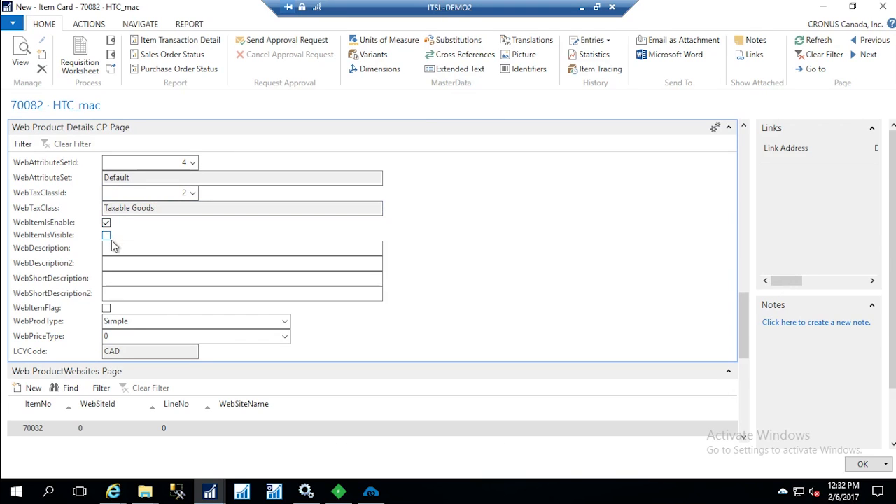
{"action": "left_click", "coordinate": [106, 236]}
Enter "smooth" in both web description fields and both web short description fields
{"action": "left_click", "coordinate": [138, 254]}
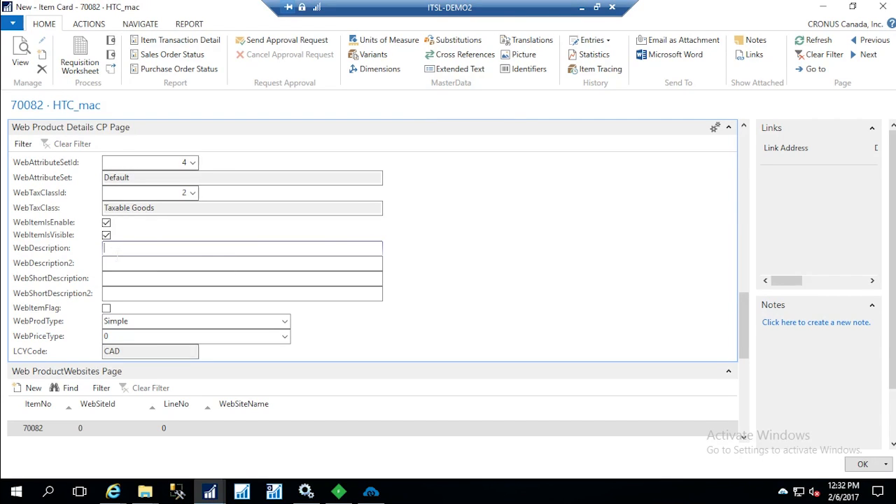
{"action": "type", "text": "smooth"}
{"action": "left_click", "coordinate": [154, 266]}
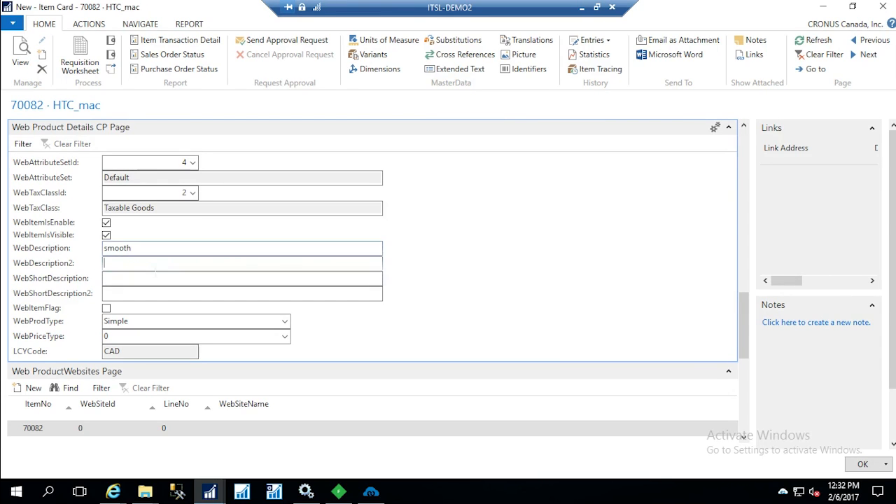
{"action": "key", "text": "shift+Tab"}
{"action": "key", "text": "ctrl+c"}
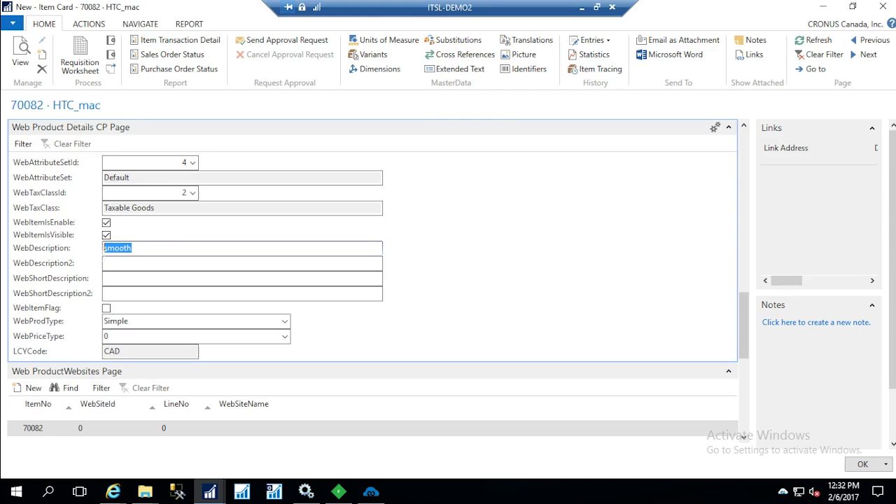
{"action": "left_click", "coordinate": [140, 265]}
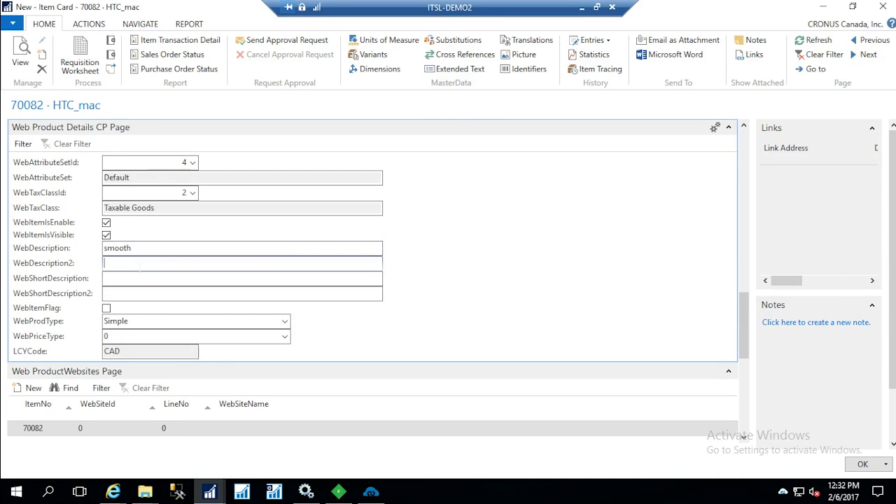
{"action": "key", "text": "ctrl+v"}
{"action": "key", "text": "Tab"}
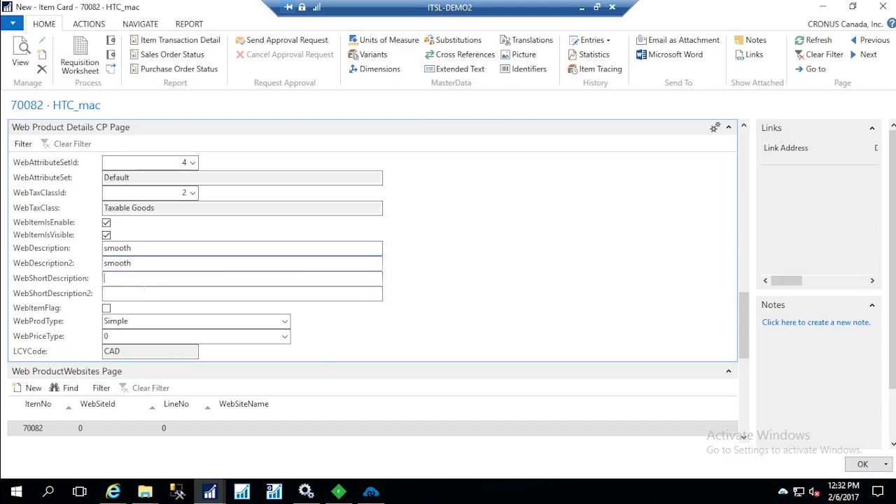
{"action": "key", "text": "ctrl+v"}
{"action": "left_click", "coordinate": [136, 296]}
{"action": "key", "text": "ctrl+v"}
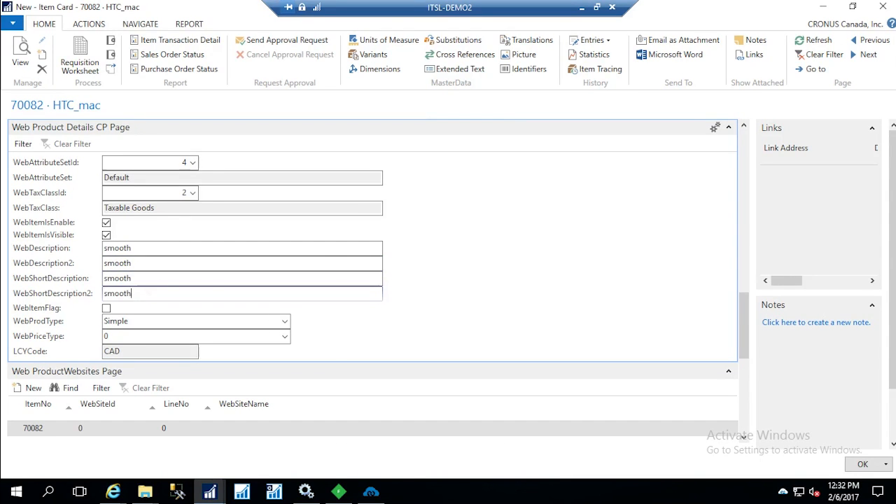
Turn on the item's web item flag and set its web price type to Fixed
{"action": "left_click", "coordinate": [107, 308]}
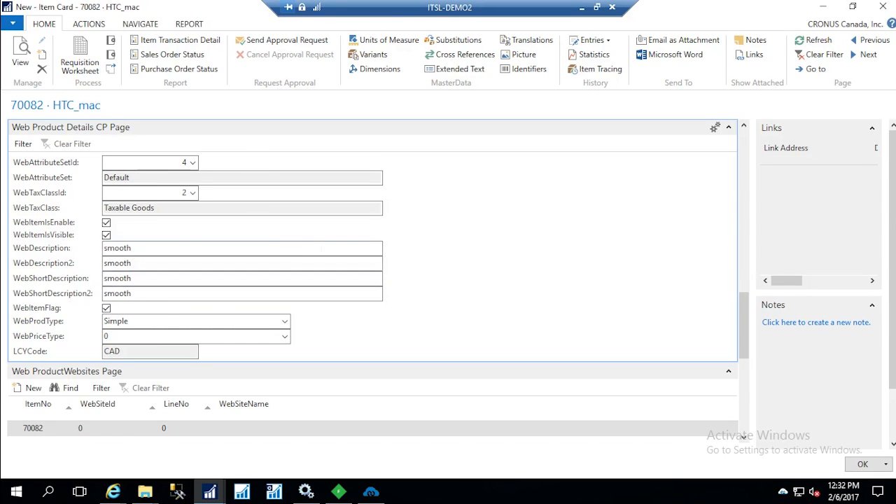
{"action": "scroll", "coordinate": [320, 249], "scroll_direction": "down", "scroll_amount": 1}
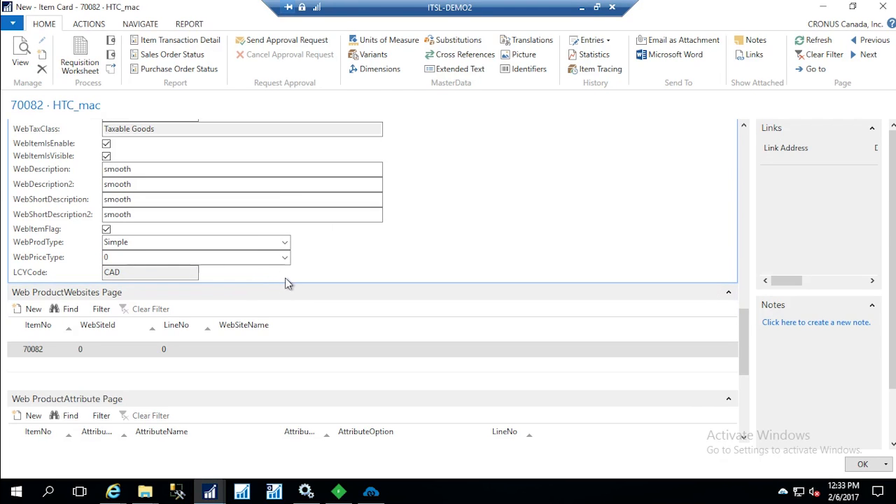
{"action": "left_click", "coordinate": [285, 258]}
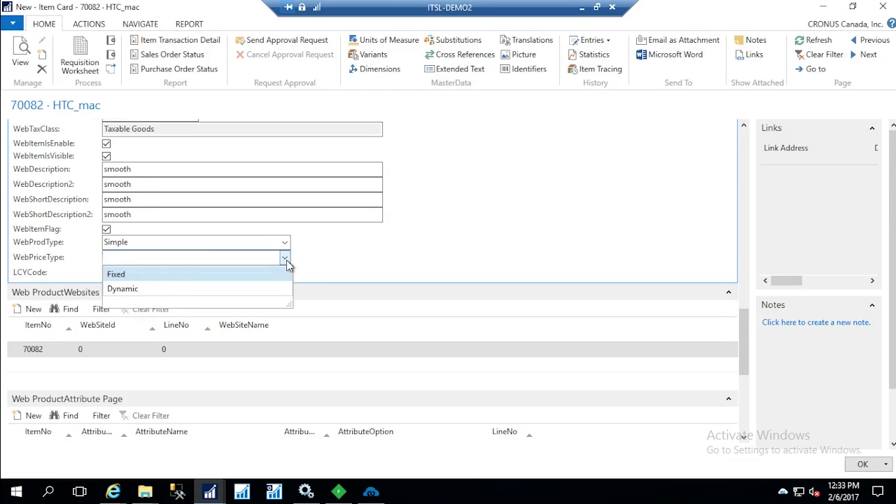
{"action": "left_click", "coordinate": [177, 275]}
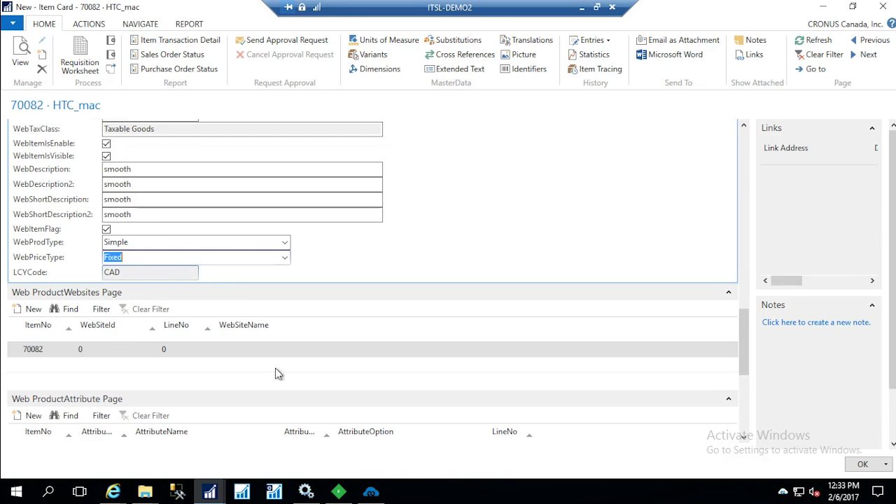
Look up the available website IDs for the item's product website line
{"action": "left_click", "coordinate": [119, 354]}
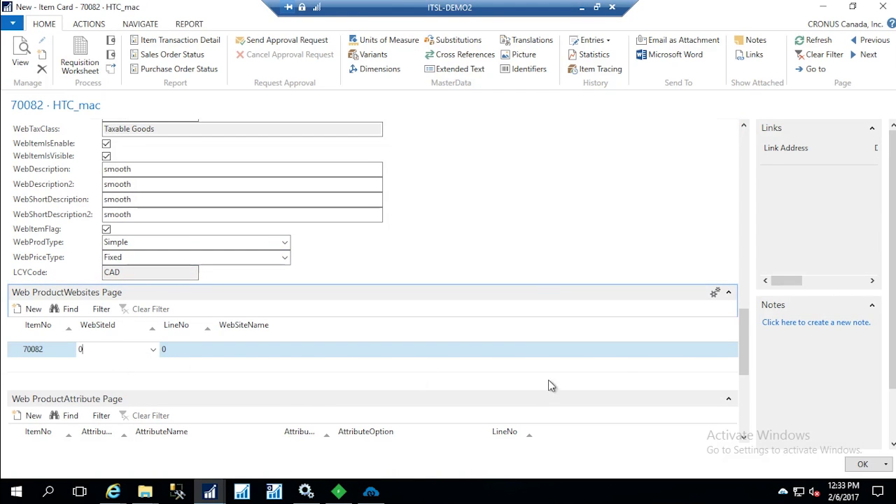
{"action": "left_click_drag", "start_coordinate": [745, 366], "coordinate": [748, 389]}
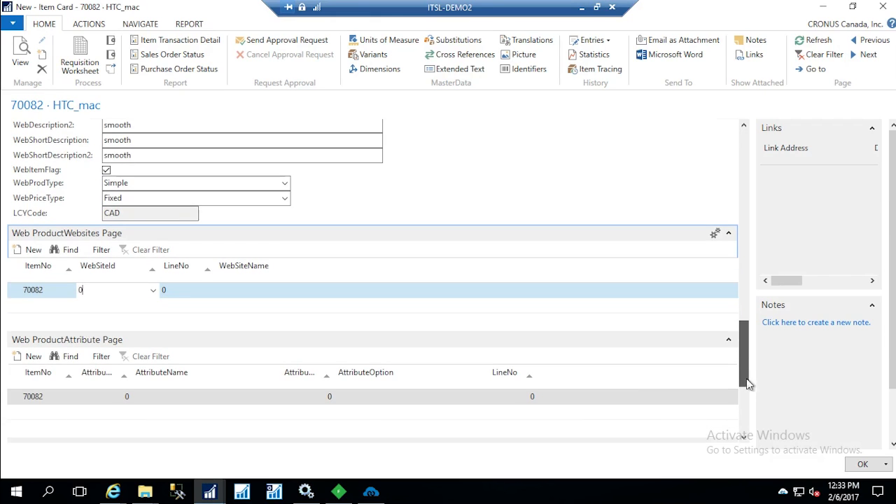
{"action": "left_click", "coordinate": [153, 290]}
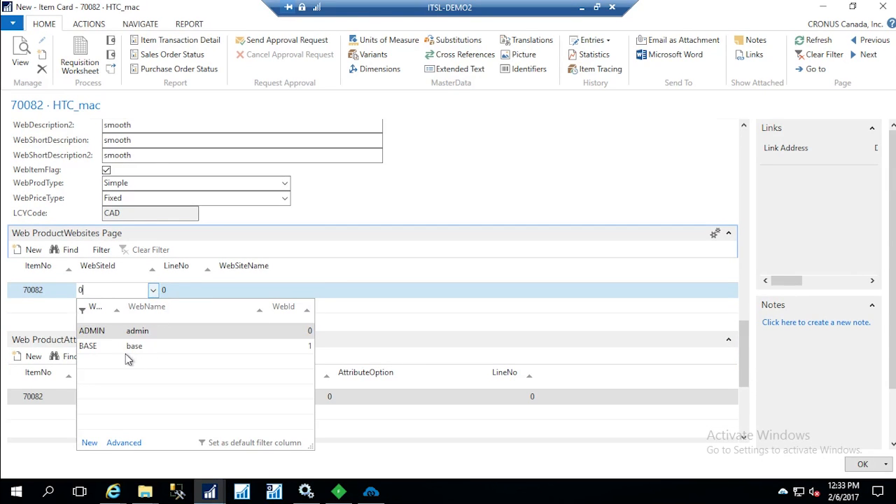
{"action": "left_click", "coordinate": [412, 280]}
Assign category ID 2 (Default Category) to the item in the web product category list
{"action": "left_click_drag", "start_coordinate": [749, 344], "coordinate": [744, 396]}
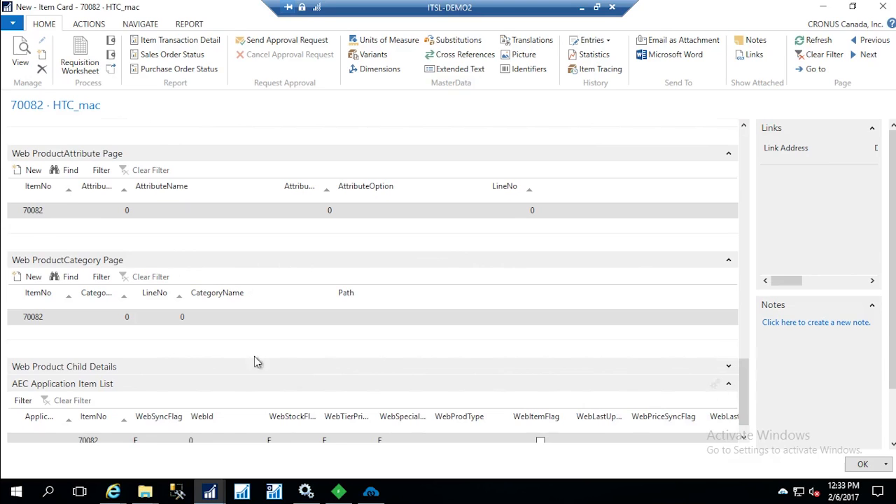
{"action": "left_click", "coordinate": [99, 318]}
{"action": "left_click", "coordinate": [129, 321]}
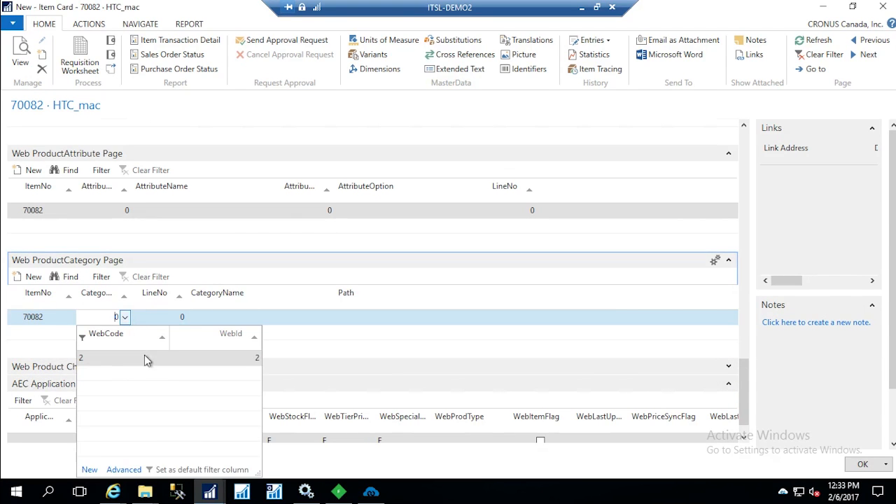
{"action": "left_click", "coordinate": [186, 358]}
{"action": "left_click", "coordinate": [176, 323]}
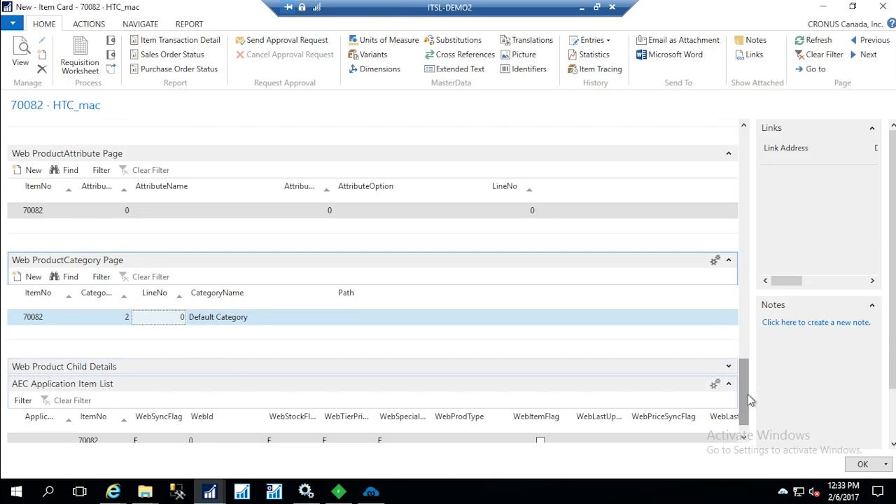
Assign application 2 with the web item flag turned on in the AEC application item list, and save the item card
{"action": "scroll", "coordinate": [744, 413], "scroll_direction": "down", "scroll_amount": 1}
{"action": "left_click", "coordinate": [62, 415]}
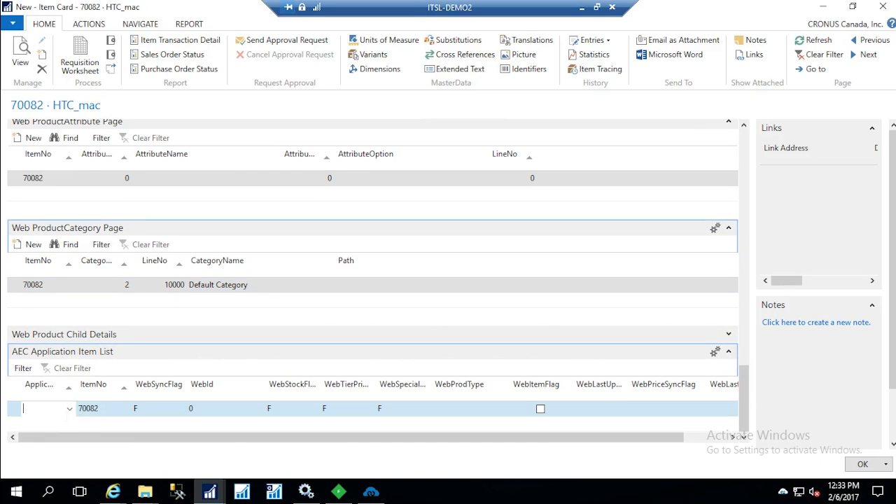
{"action": "left_click", "coordinate": [69, 409]}
{"action": "left_click", "coordinate": [53, 283]}
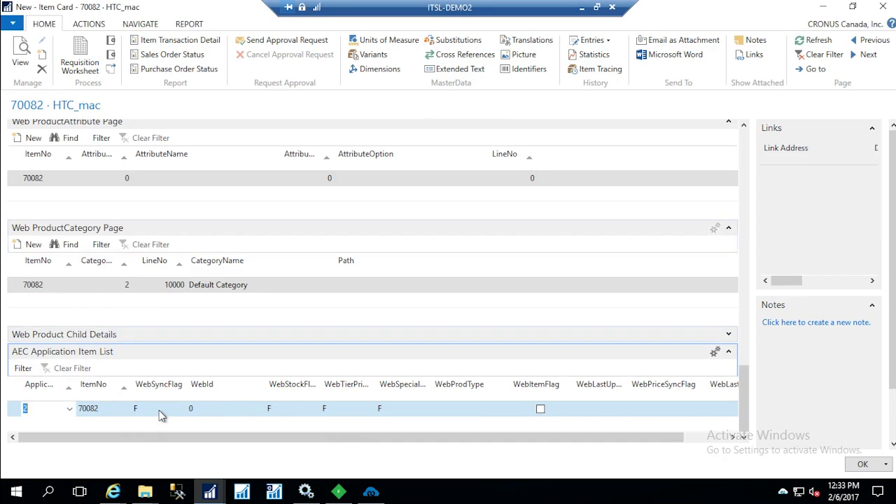
{"action": "left_click", "coordinate": [541, 410]}
{"action": "left_click", "coordinate": [540, 410]}
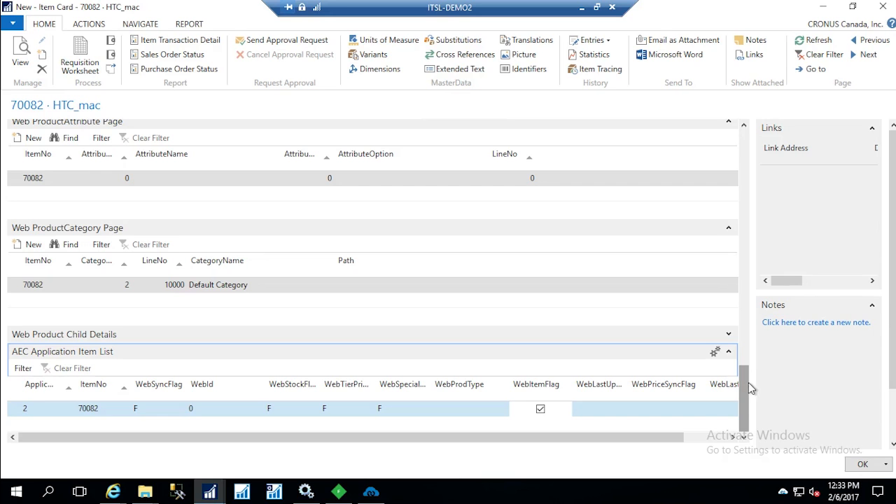
{"action": "left_click", "coordinate": [863, 464]}
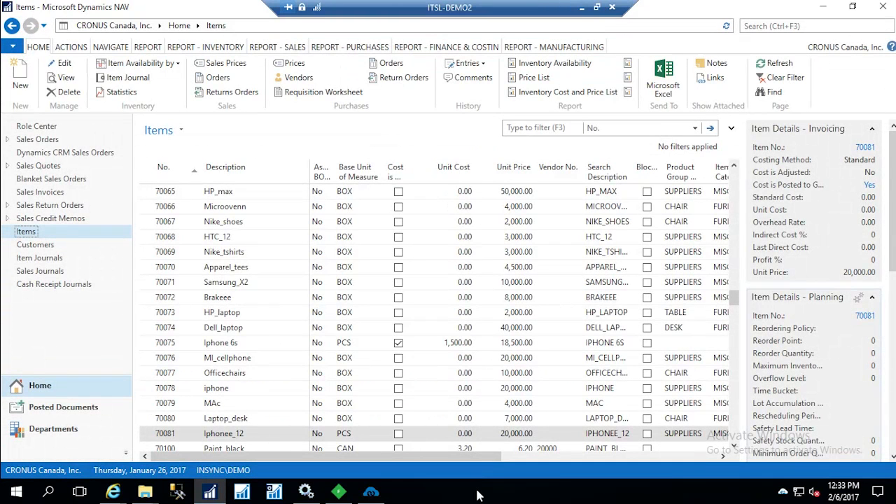
Switch to APPSeCONNECT and run the Simple Product Add sync from Microsoft Dynamics NAV to Magento
{"action": "left_click", "coordinate": [371, 492]}
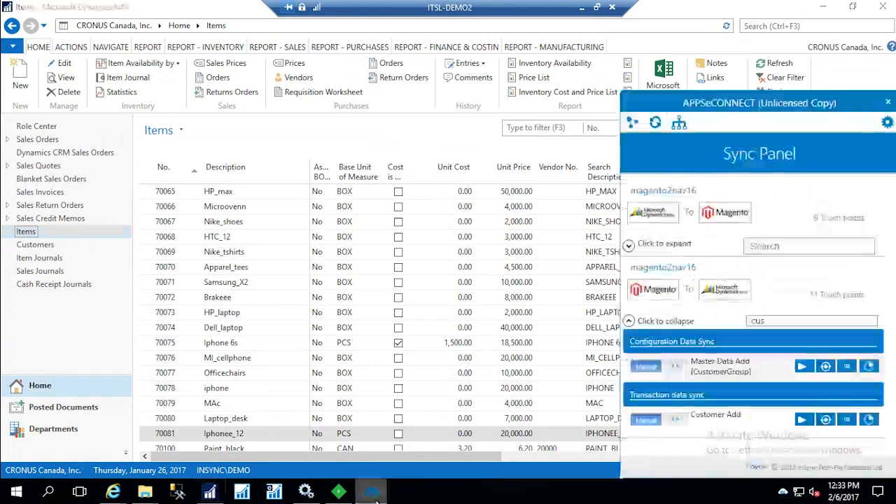
{"action": "left_click", "coordinate": [630, 246]}
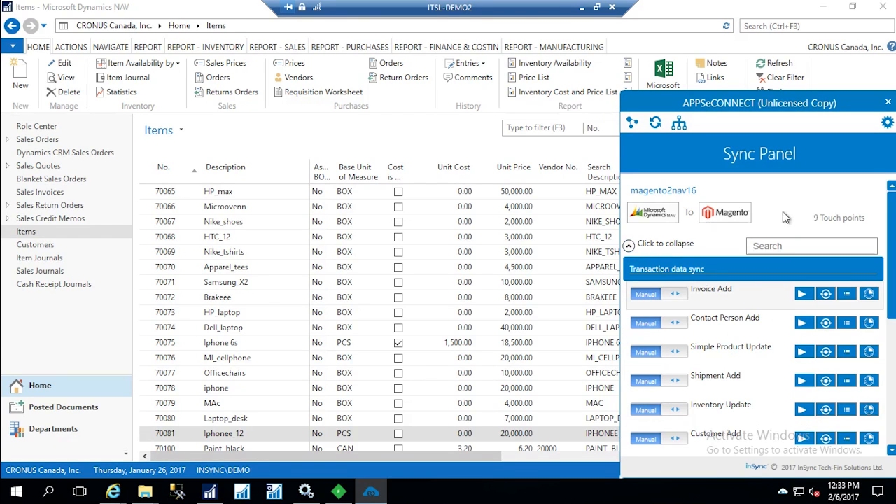
{"action": "left_click", "coordinate": [770, 246]}
{"action": "left_click_drag", "start_coordinate": [892, 315], "coordinate": [893, 319]}
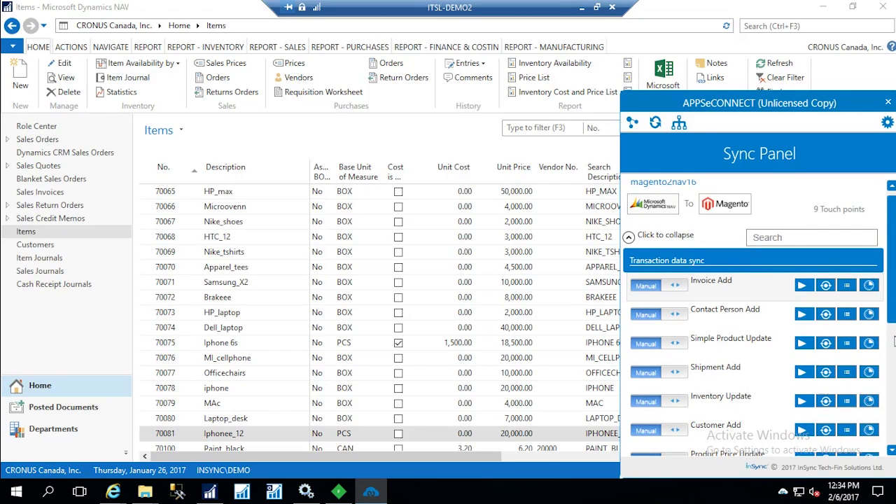
{"action": "scroll", "coordinate": [868, 350], "scroll_direction": "down", "scroll_amount": 3}
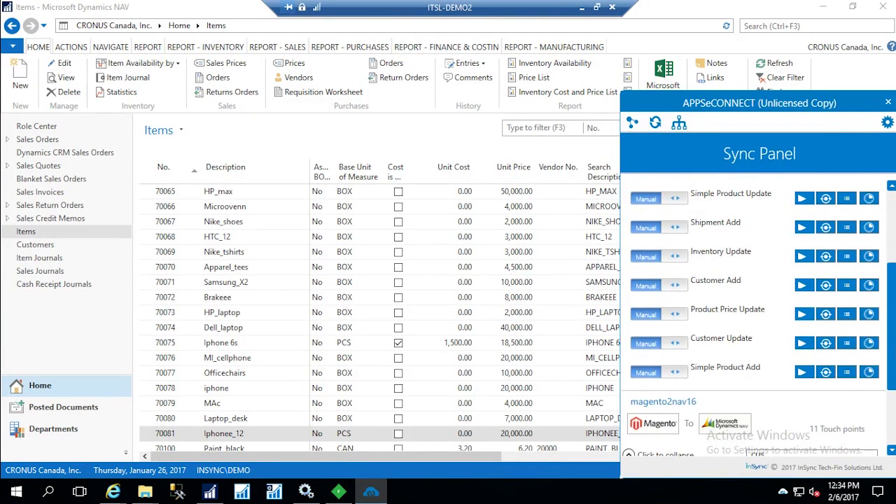
{"action": "left_click", "coordinate": [804, 372]}
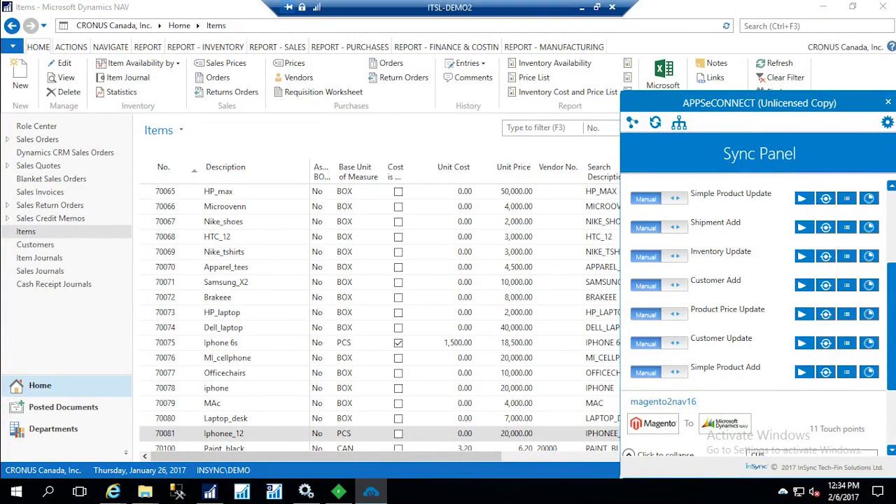
Switch to the Magento admin in the browser and reopen the product catalog to load its current records
{"action": "left_click", "coordinate": [582, 7]}
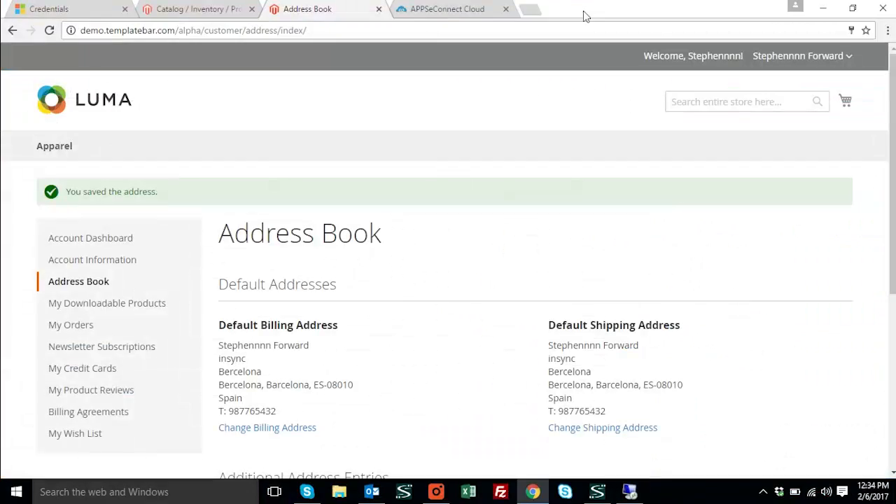
{"action": "left_click", "coordinate": [184, 9]}
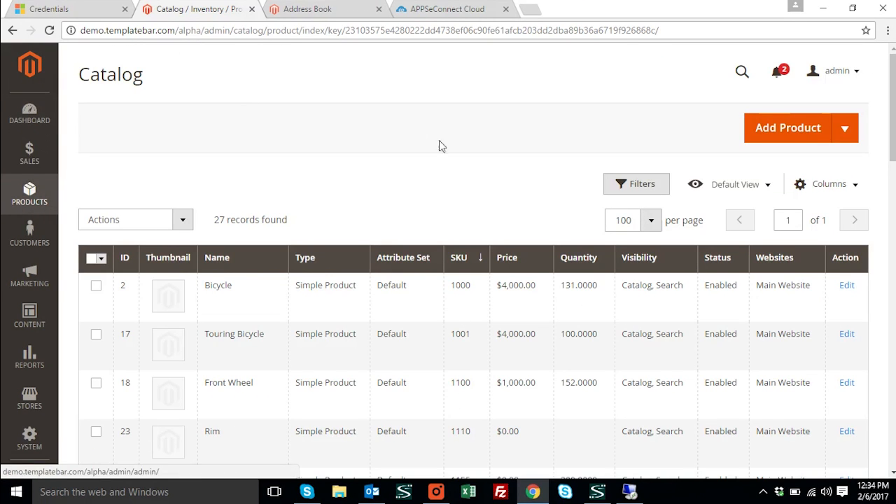
{"action": "left_click", "coordinate": [31, 202]}
{"action": "left_click", "coordinate": [88, 151]}
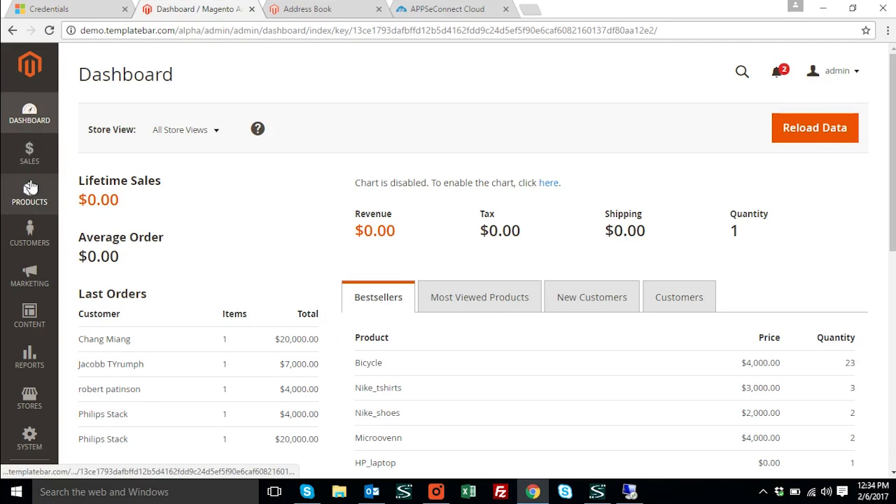
{"action": "left_click", "coordinate": [38, 203]}
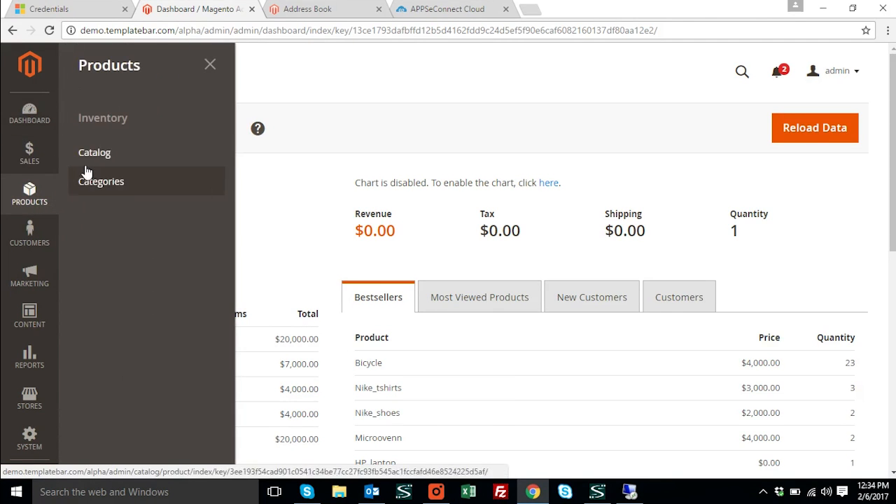
{"action": "left_click", "coordinate": [92, 154]}
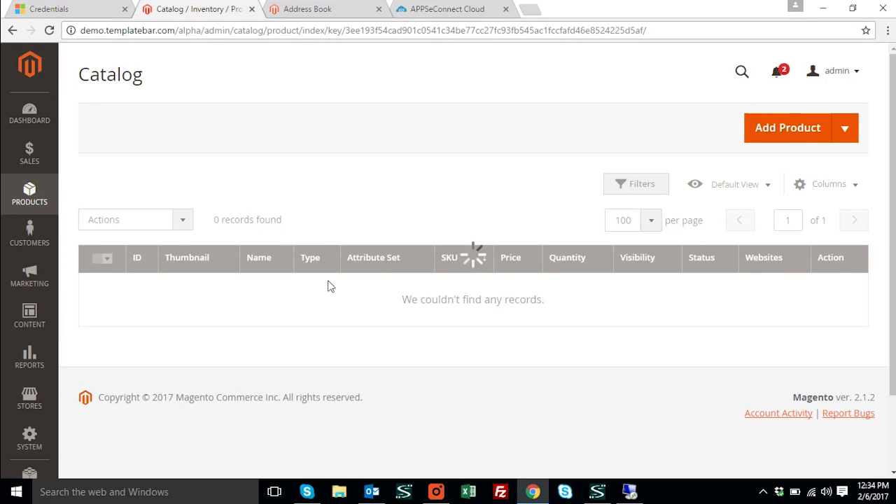
Look through the Magento product catalog for the synced HTC_mac item
{"action": "scroll", "coordinate": [423, 292], "scroll_direction": "down", "scroll_amount": 5}
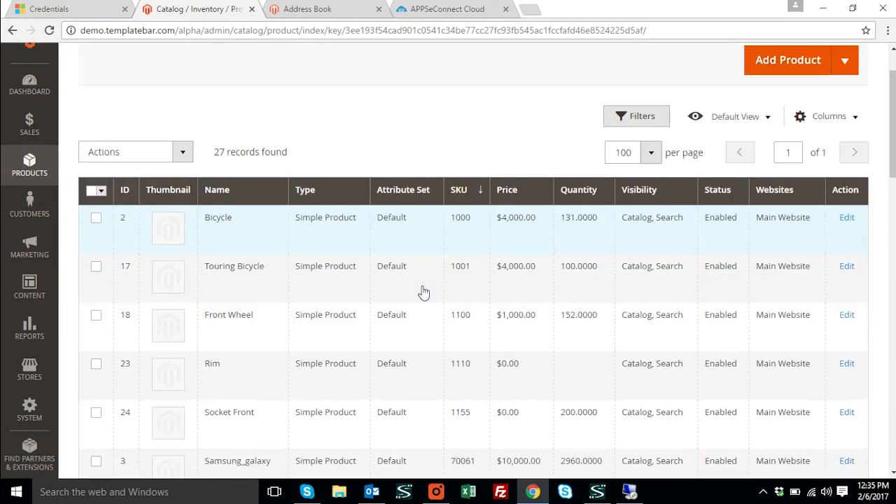
{"action": "scroll", "coordinate": [338, 342], "scroll_direction": "down", "scroll_amount": 12}
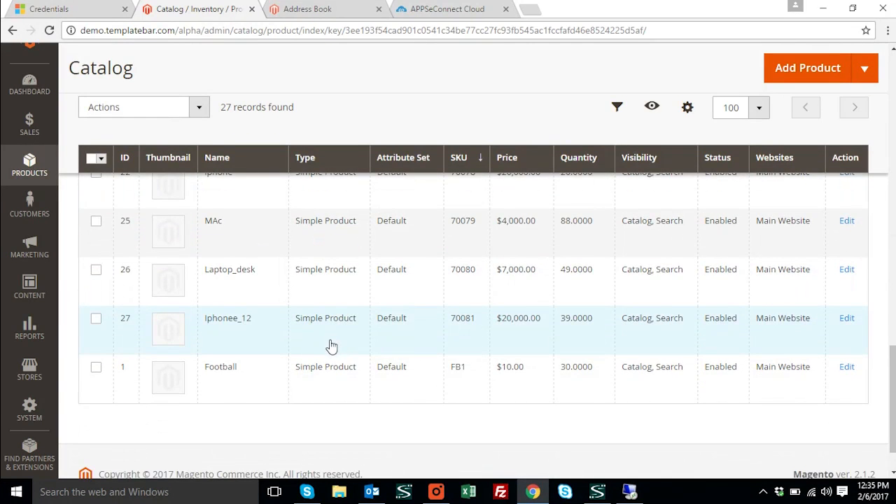
{"action": "scroll", "coordinate": [330, 346], "scroll_direction": "down", "scroll_amount": 1}
{"action": "scroll", "coordinate": [326, 350], "scroll_direction": "up", "scroll_amount": 4}
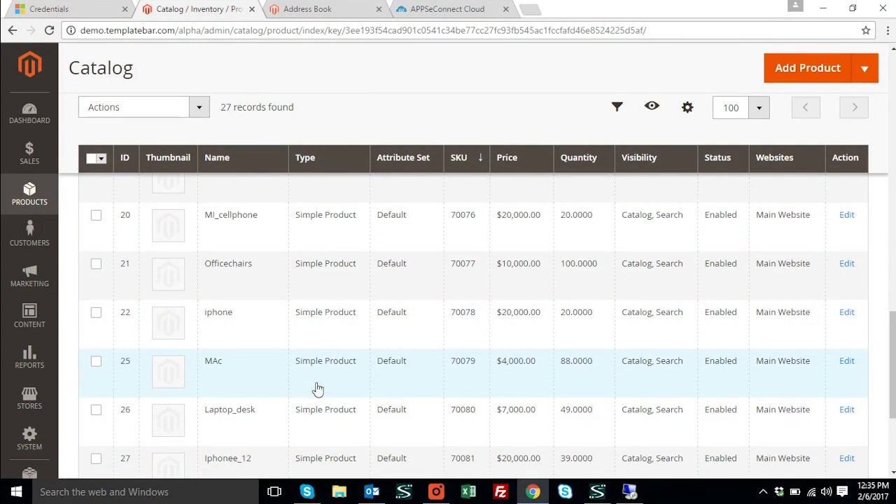
{"action": "scroll", "coordinate": [320, 403], "scroll_direction": "up", "scroll_amount": 2}
{"action": "scroll", "coordinate": [311, 399], "scroll_direction": "up", "scroll_amount": 5}
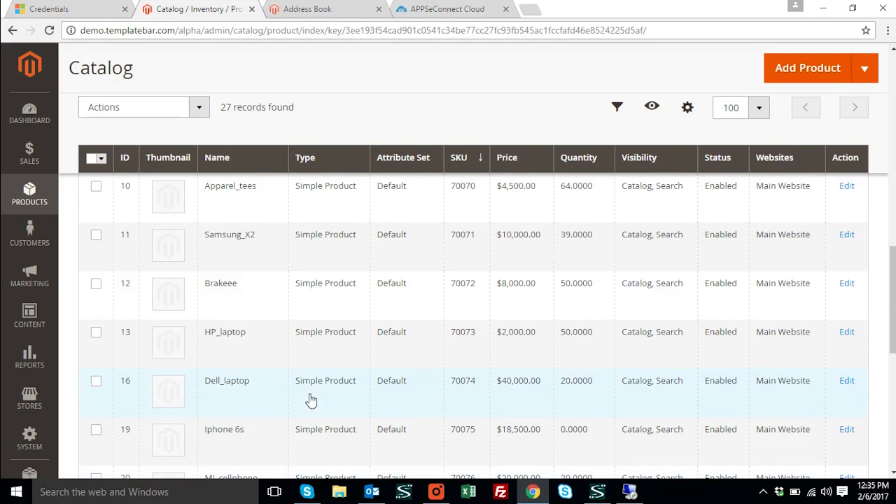
{"action": "scroll", "coordinate": [232, 374], "scroll_direction": "up", "scroll_amount": 1}
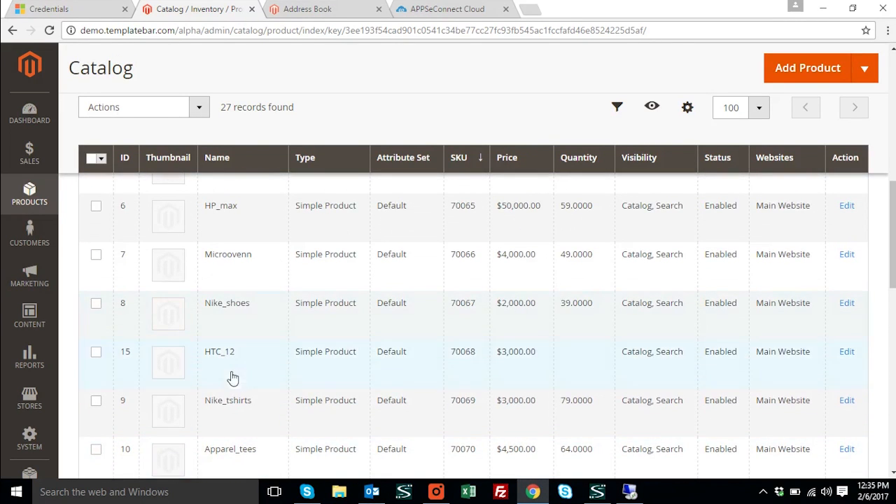
{"action": "scroll", "coordinate": [250, 355], "scroll_direction": "up", "scroll_amount": 2}
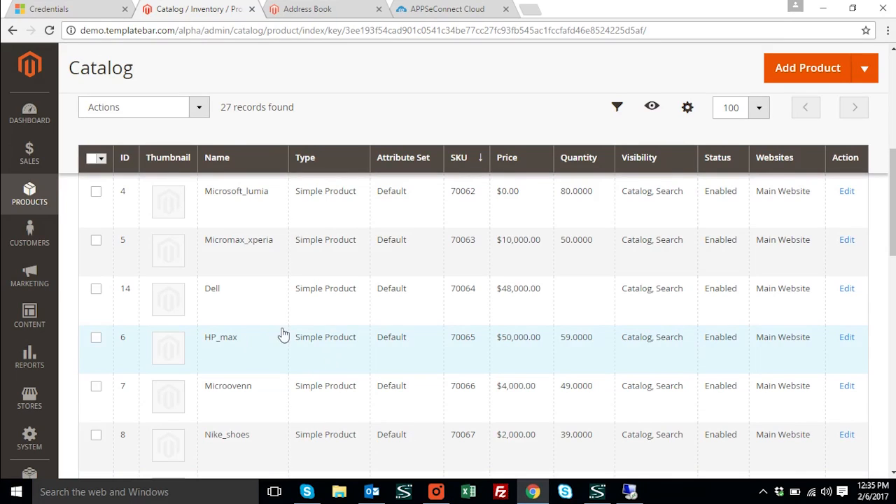
{"action": "scroll", "coordinate": [296, 352], "scroll_direction": "up", "scroll_amount": 3}
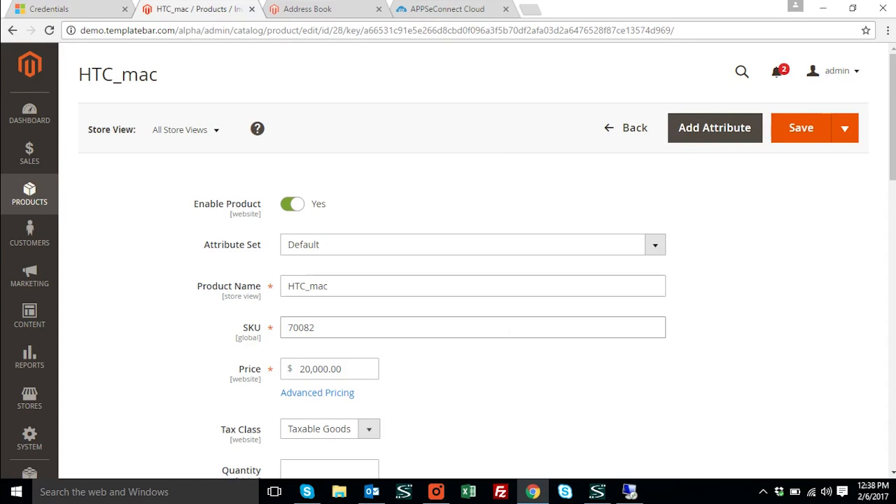
Review the HTC_mac product's price, quantity, stock status, category and visibility in Magento
{"action": "scroll", "coordinate": [514, 256], "scroll_direction": "down", "scroll_amount": 2}
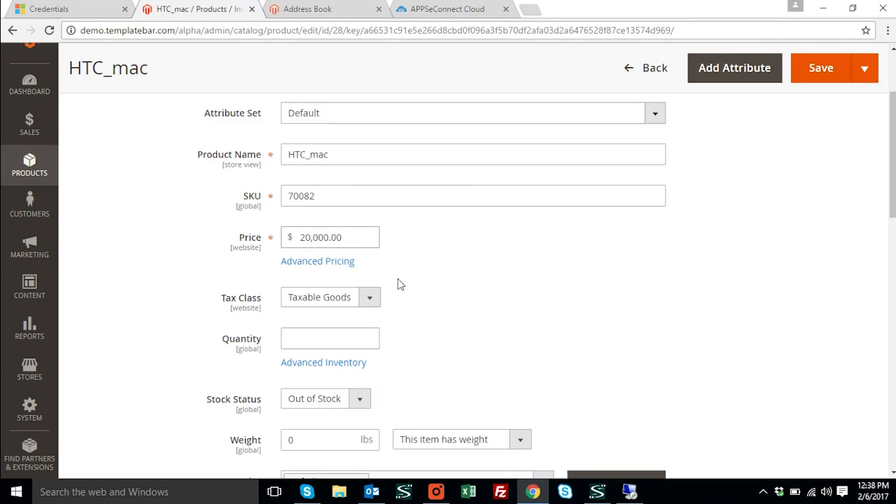
{"action": "scroll", "coordinate": [400, 284], "scroll_direction": "down", "scroll_amount": 2}
{"action": "scroll", "coordinate": [385, 349], "scroll_direction": "down", "scroll_amount": 1}
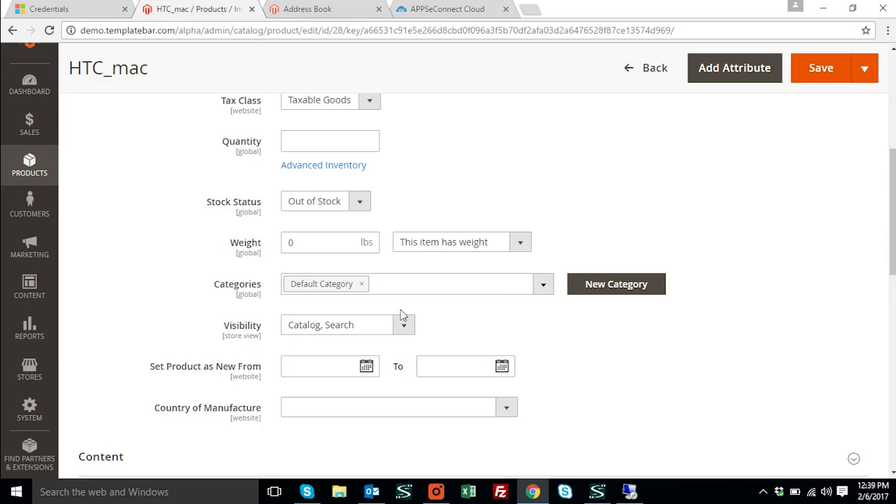
Switch to Dynamics NAV and open the item journal from the HTC_mac item card
{"action": "mouse_move", "coordinate": [630, 492]}
{"action": "left_click", "coordinate": [625, 468]}
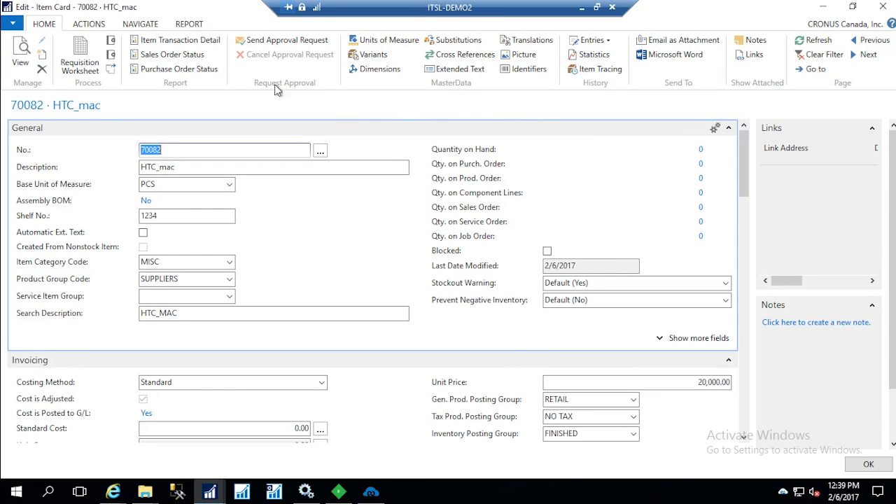
{"action": "left_click", "coordinate": [89, 24]}
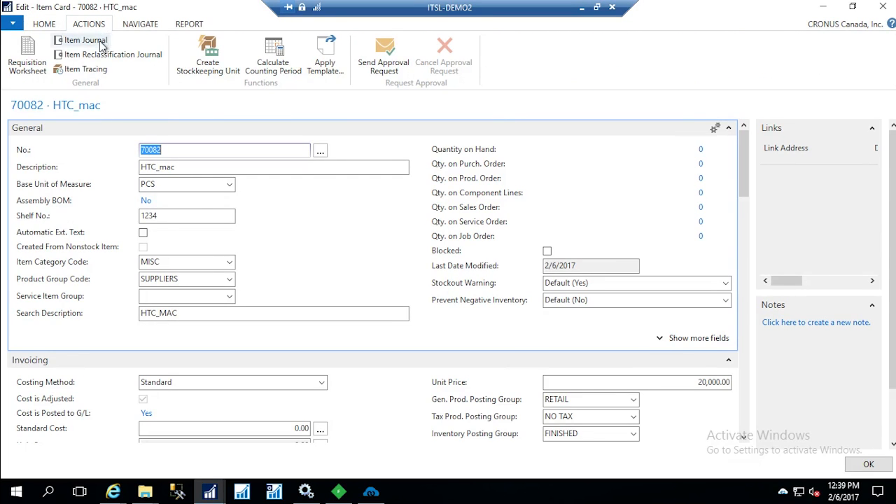
{"action": "left_click", "coordinate": [86, 41]}
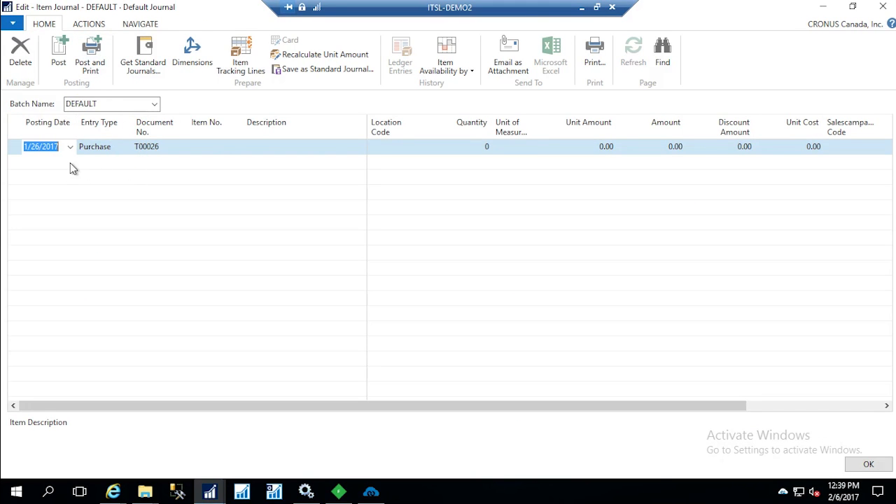
Fill in the purchase journal line with item 70082, location BLUE and quantity 40
{"action": "left_click", "coordinate": [230, 154]}
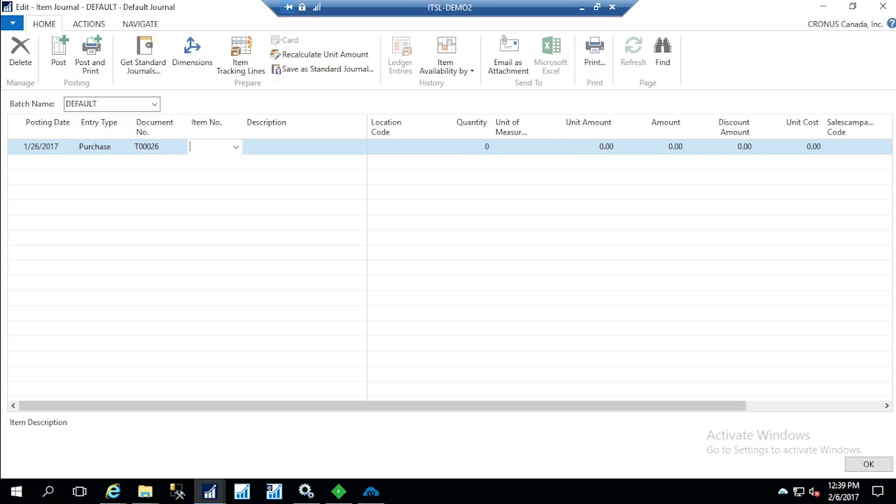
{"action": "left_click", "coordinate": [236, 147]}
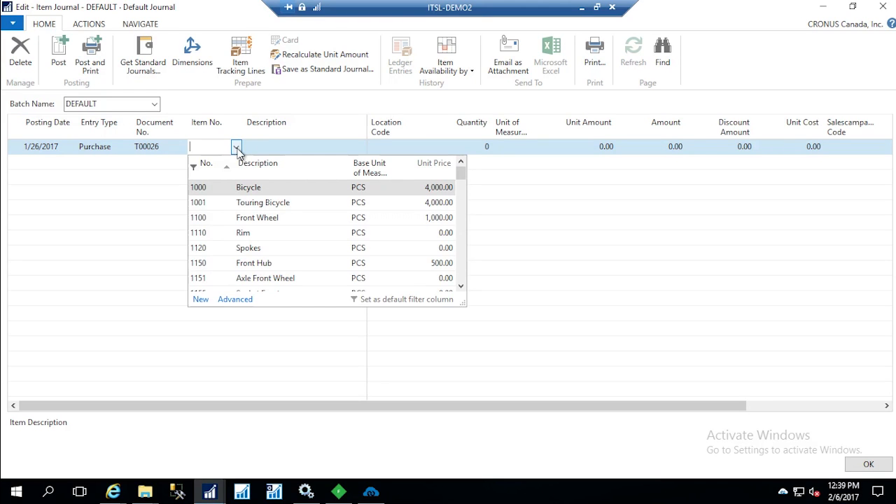
{"action": "type", "text": "7008"}
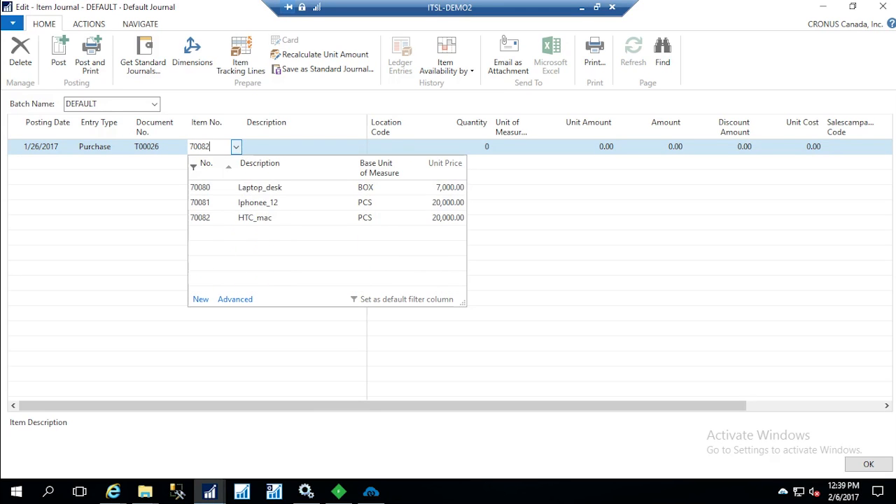
{"action": "type", "text": "2"}
{"action": "key", "text": "Tab"}
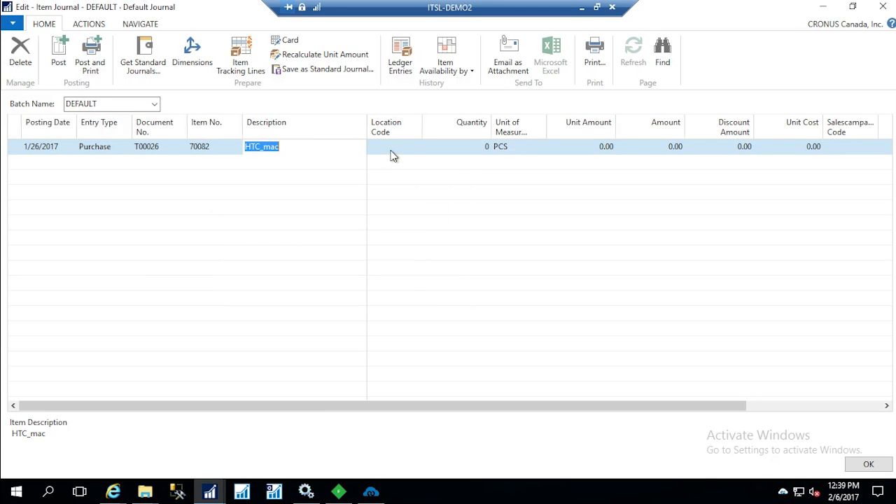
{"action": "key", "text": "Tab"}
{"action": "left_click", "coordinate": [419, 150]}
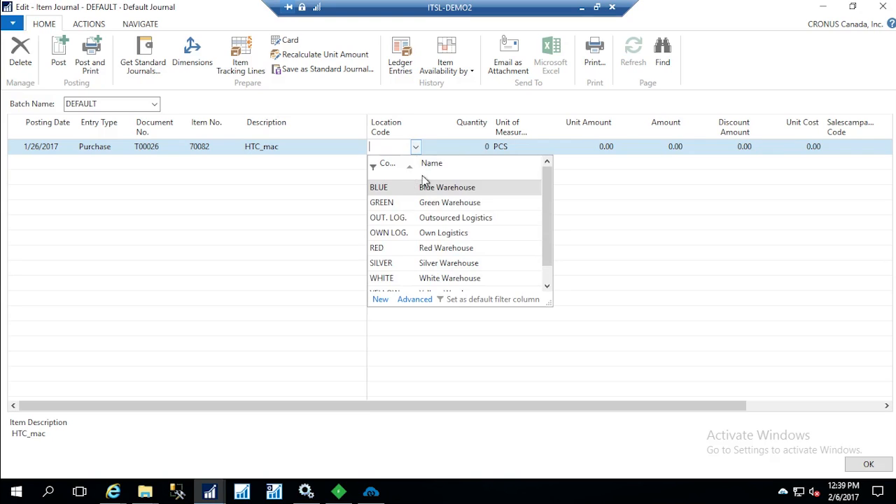
{"action": "left_click", "coordinate": [423, 184]}
{"action": "left_click", "coordinate": [483, 150]}
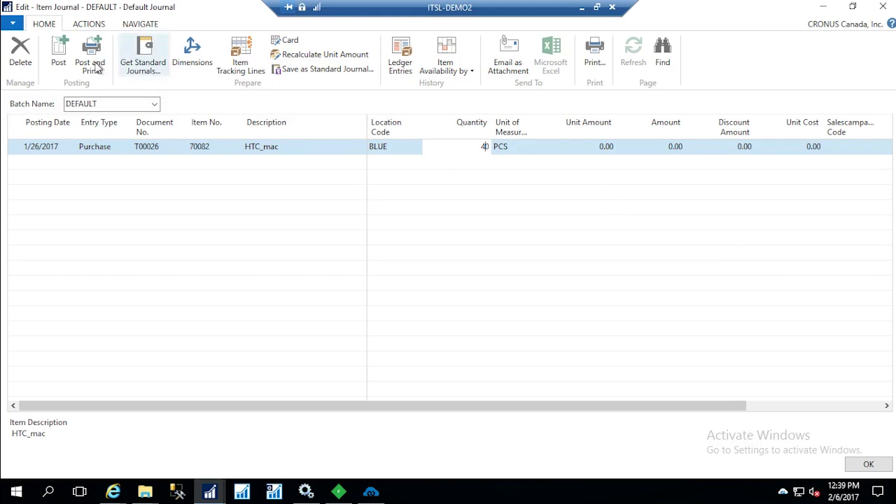
Post the item journal line for HTC_mac
{"action": "left_click", "coordinate": [59, 62]}
{"action": "left_click", "coordinate": [453, 260]}
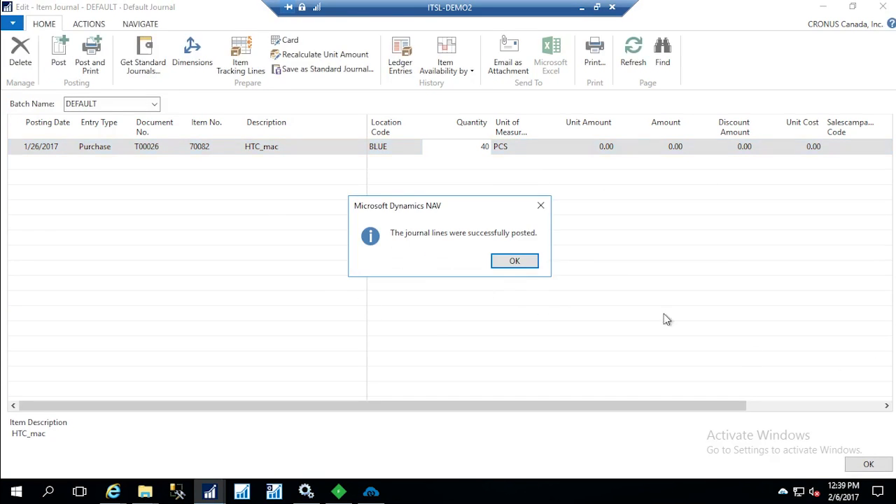
{"action": "left_click", "coordinate": [515, 261]}
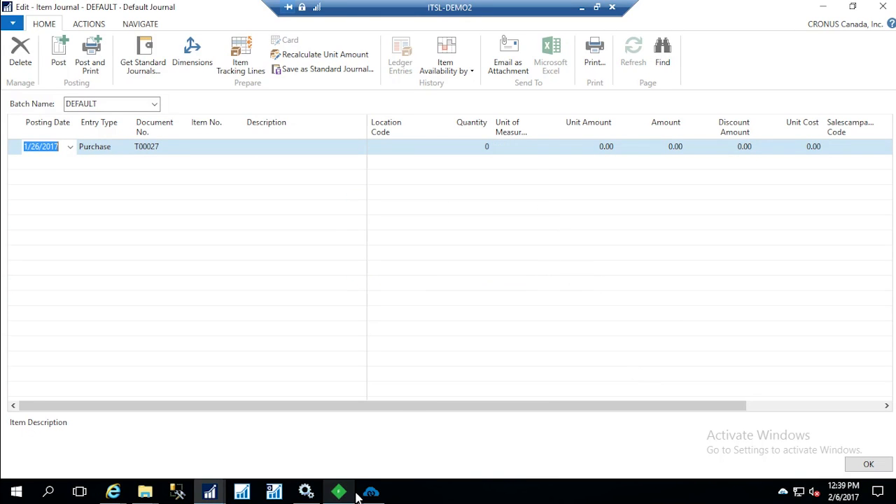
Switch to APPSeCONNECT and run the Inventory Update sync from Microsoft Dynamics NAV to Magento
{"action": "mouse_move", "coordinate": [375, 497]}
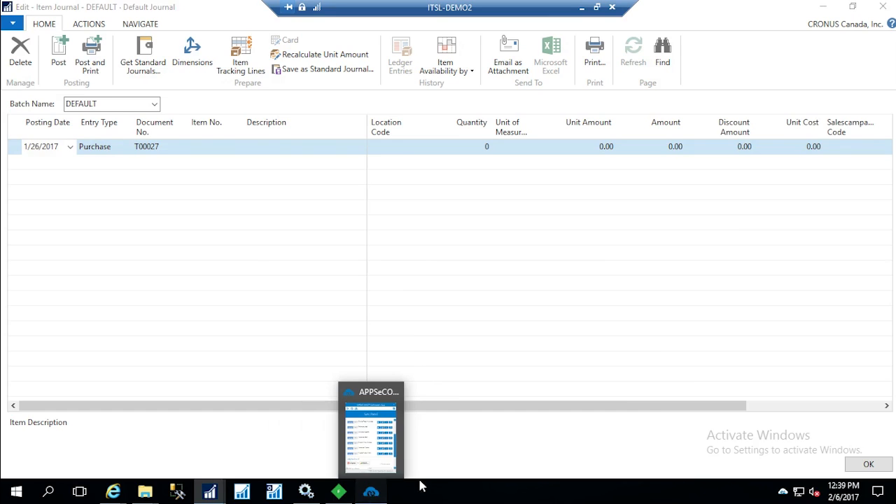
{"action": "left_click", "coordinate": [375, 495]}
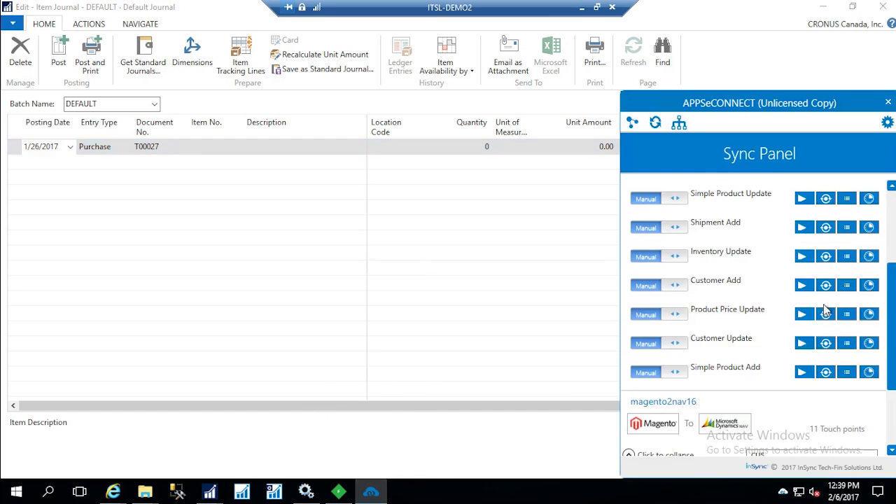
{"action": "left_click", "coordinate": [803, 257]}
Return to the Magento admin, reload the HTC_mac product page and check its quantity and stock status
{"action": "left_click", "coordinate": [582, 8]}
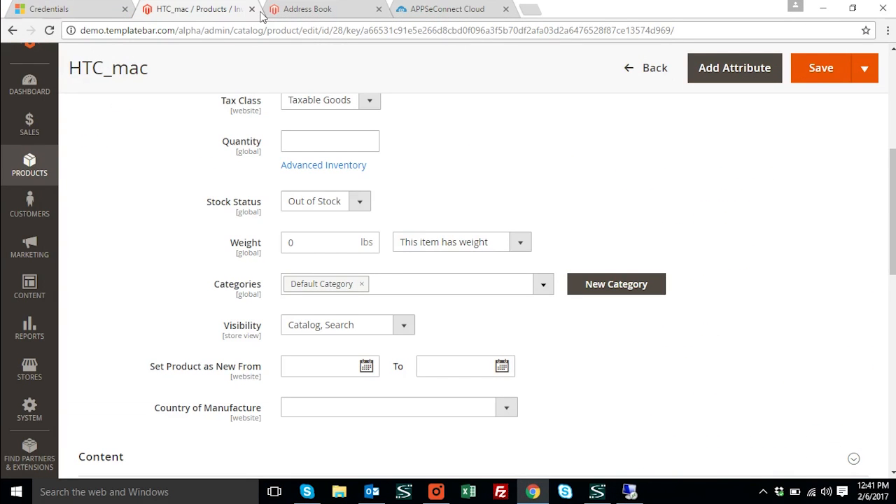
{"action": "left_click", "coordinate": [49, 30]}
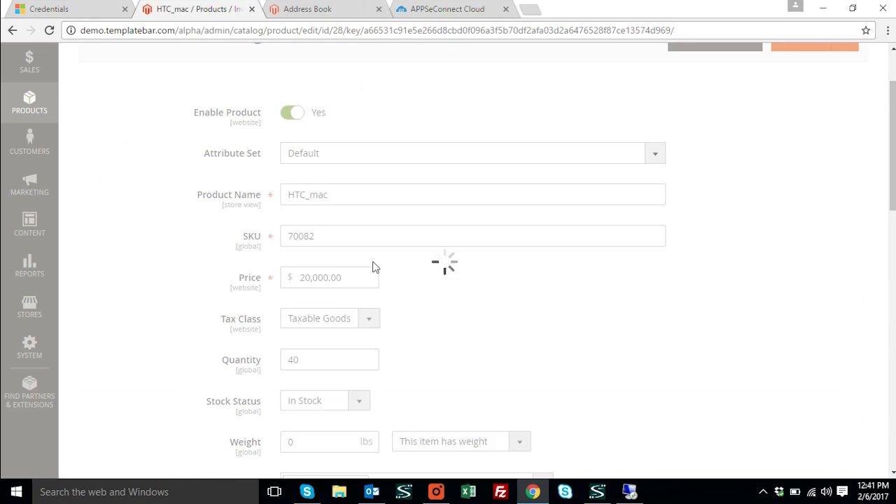
{"action": "scroll", "coordinate": [373, 263], "scroll_direction": "down", "scroll_amount": 2}
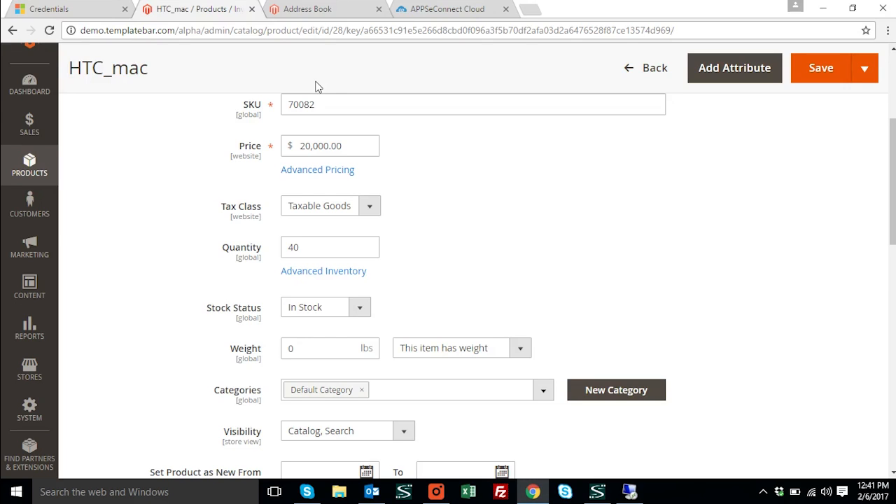
Open the Apparel category in the Luma storefront and check which products it offers
{"action": "left_click", "coordinate": [303, 9]}
{"action": "left_click", "coordinate": [70, 149]}
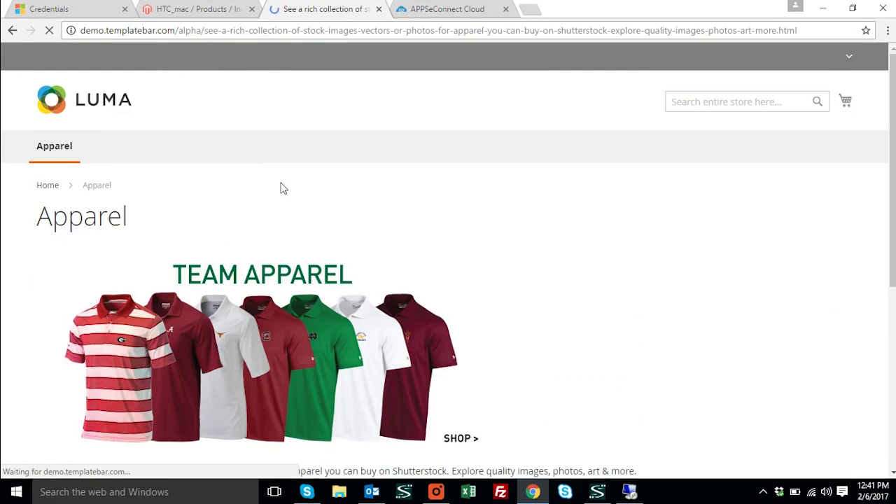
{"action": "scroll", "coordinate": [461, 333], "scroll_direction": "down", "scroll_amount": 3}
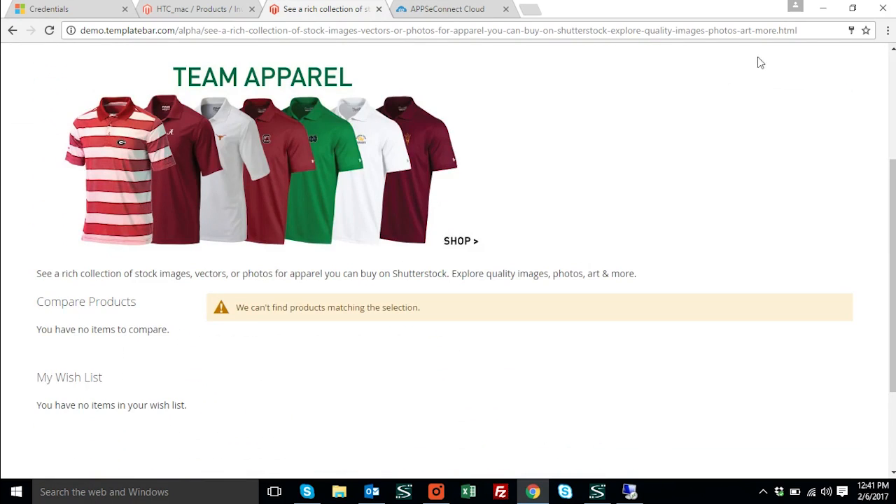
{"action": "scroll", "coordinate": [700, 140], "scroll_direction": "up", "scroll_amount": 2}
{"action": "scroll", "coordinate": [705, 134], "scroll_direction": "up", "scroll_amount": 1}
Search the entire Luma store for "htc"
{"action": "left_click", "coordinate": [714, 115]}
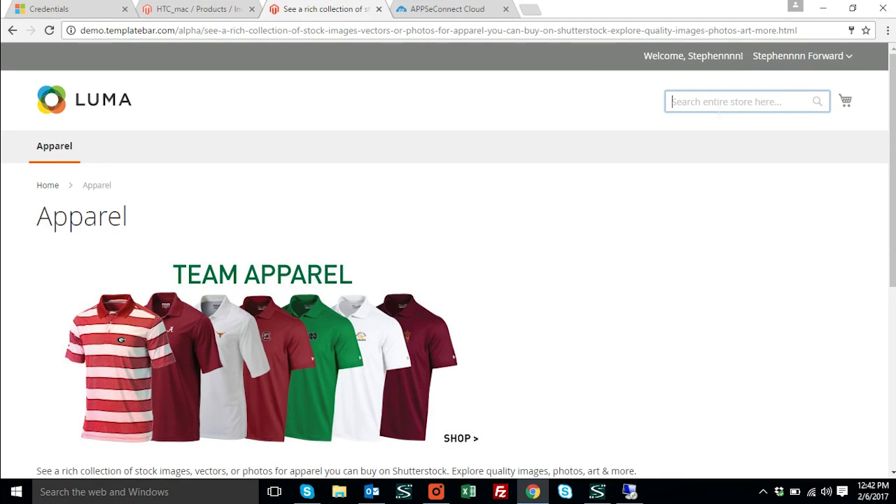
{"action": "type", "text": "htc"}
{"action": "key", "text": "Return"}
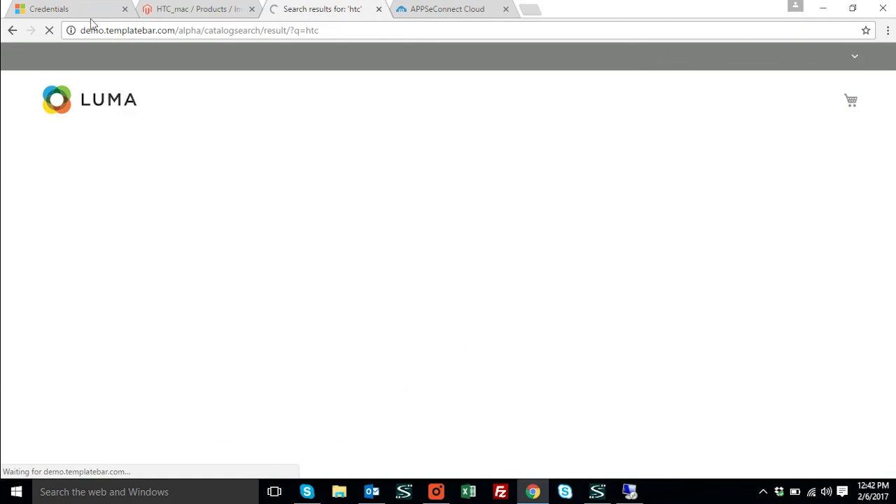
Find HTC_mac in the search results, add one unit to the cart and proceed to checkout
{"action": "scroll", "coordinate": [489, 187], "scroll_direction": "down", "scroll_amount": 4}
{"action": "mouse_move", "coordinate": [250, 300]}
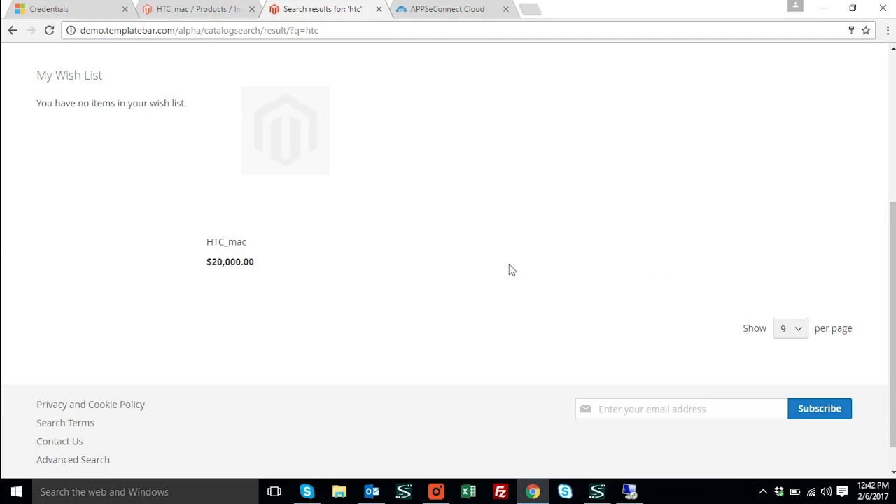
{"action": "scroll", "coordinate": [402, 233], "scroll_direction": "up", "scroll_amount": 1}
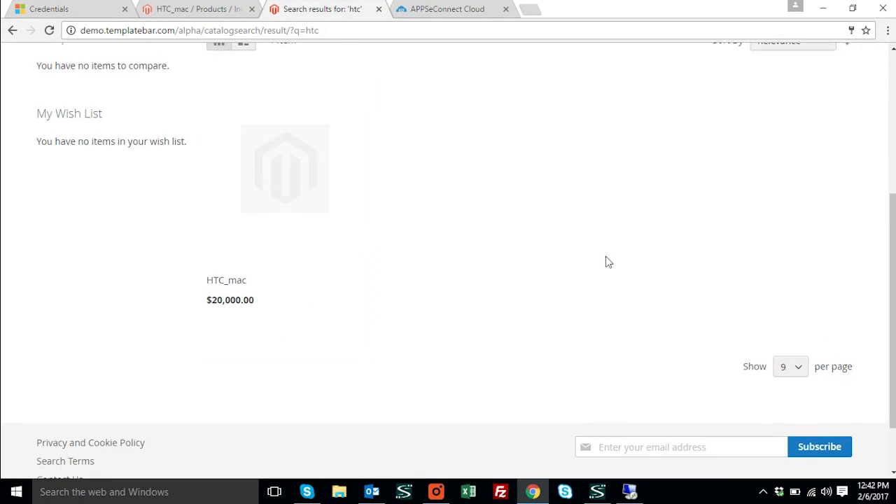
{"action": "scroll", "coordinate": [608, 262], "scroll_direction": "up", "scroll_amount": 4}
{"action": "left_click", "coordinate": [841, 106]}
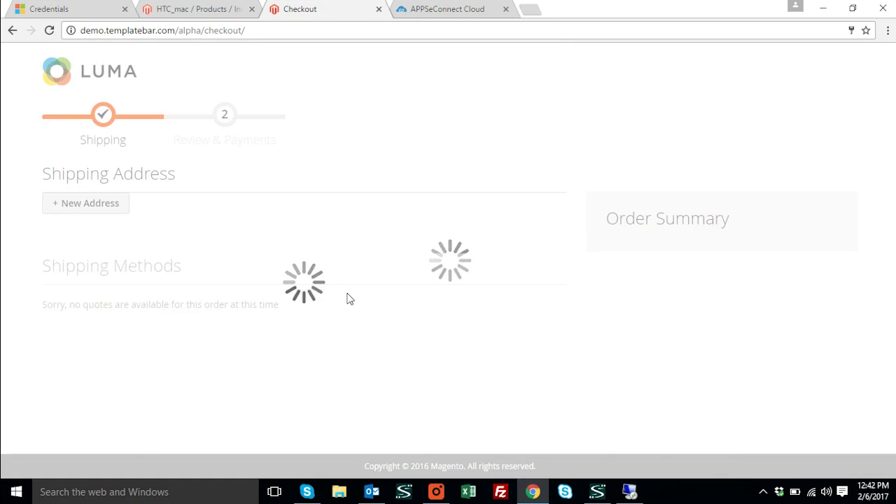
Continue checkout with the saved address and Flat Rate shipping, review the payment details and place the order
{"action": "scroll", "coordinate": [351, 299], "scroll_direction": "down", "scroll_amount": 2}
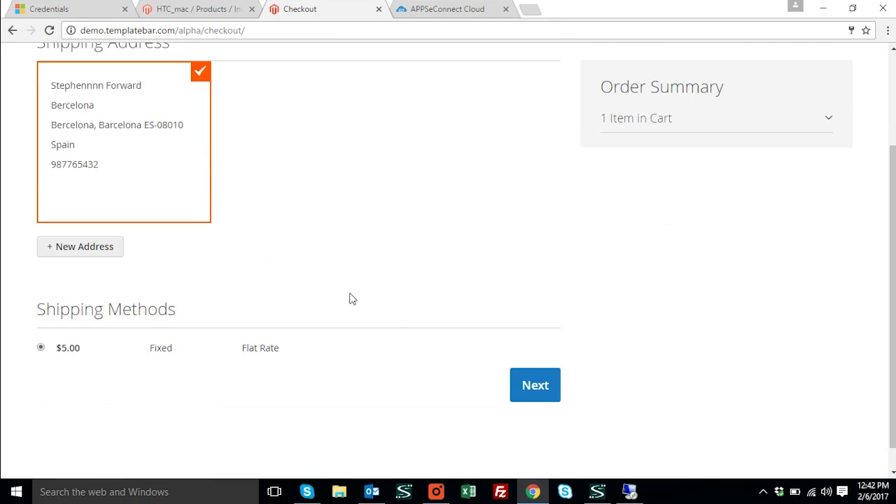
{"action": "left_click", "coordinate": [527, 399]}
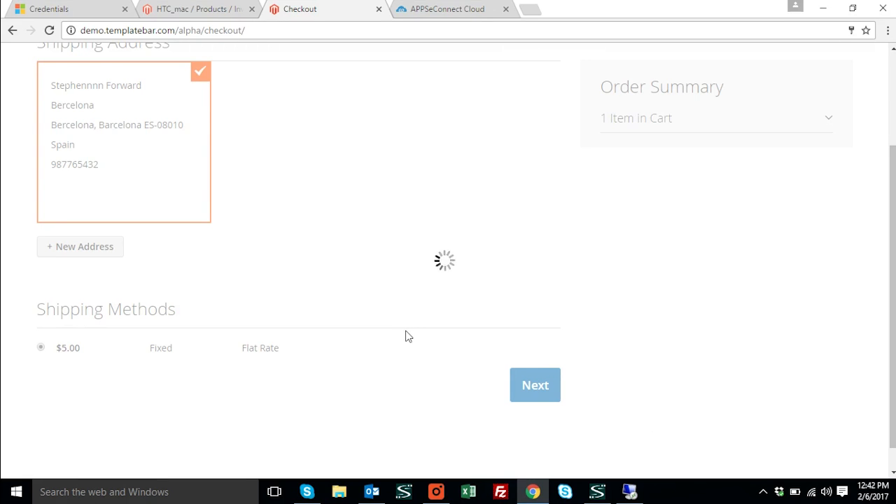
{"action": "scroll", "coordinate": [186, 318], "scroll_direction": "down", "scroll_amount": 3}
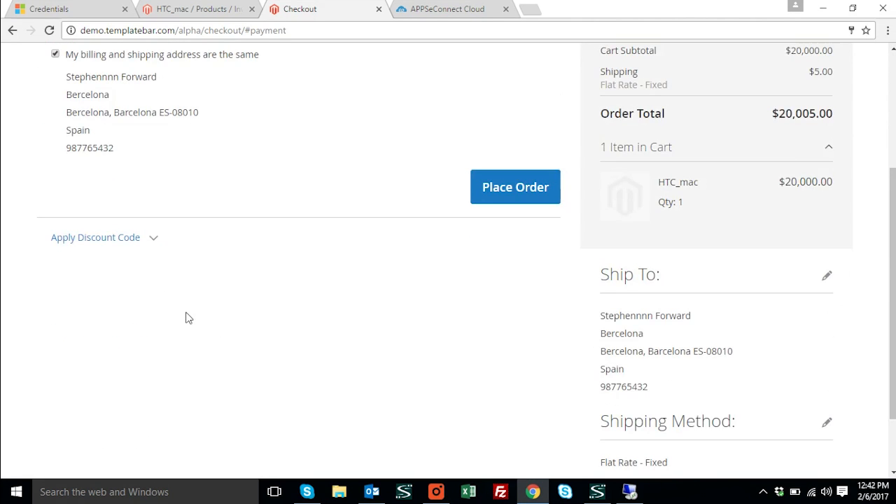
{"action": "scroll", "coordinate": [187, 318], "scroll_direction": "up", "scroll_amount": 2}
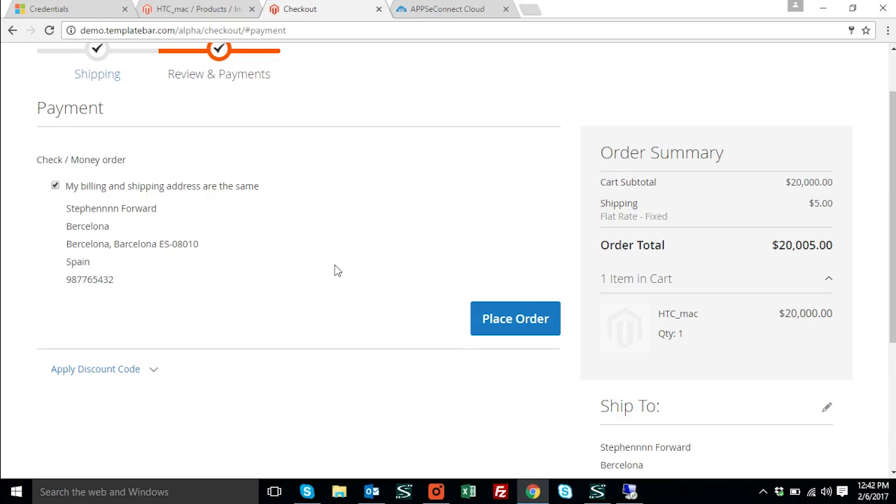
{"action": "left_click", "coordinate": [506, 324]}
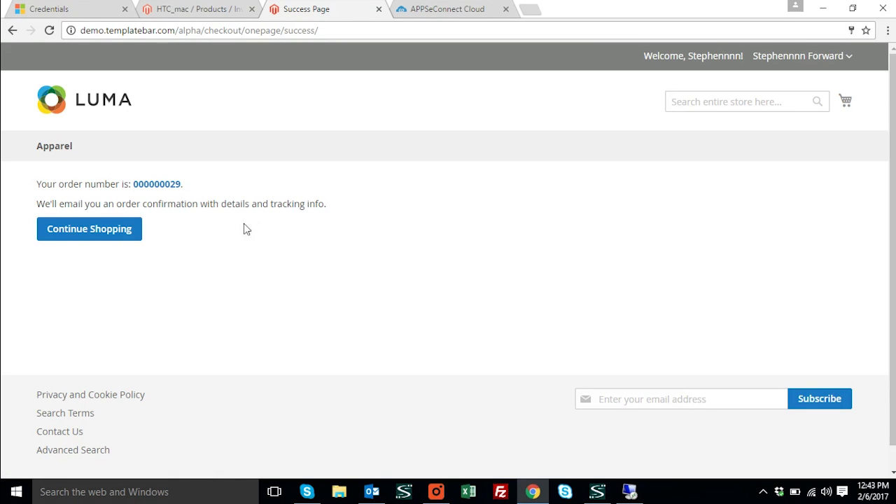
Switch to APPSeCONNECT on the remote desktop, filter the Magento-to-NAV touch points by "sal" and run the Sales Order Add sync
{"action": "left_click", "coordinate": [627, 493]}
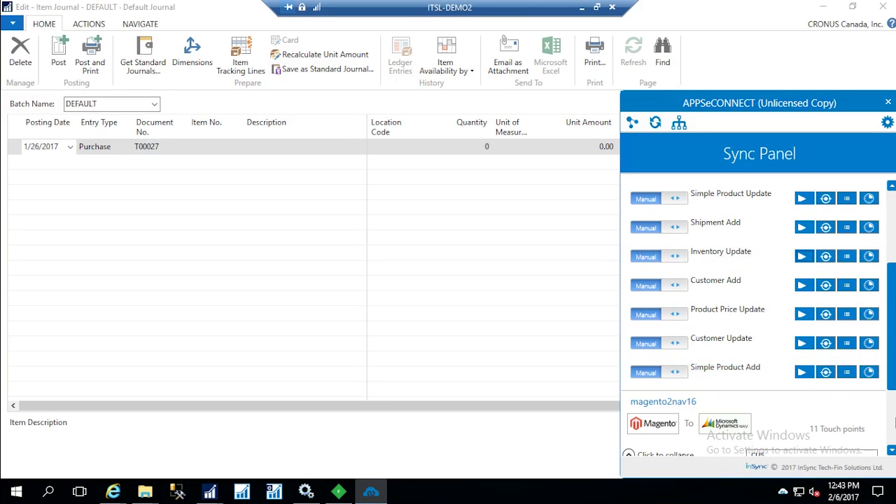
{"action": "scroll", "coordinate": [733, 432], "scroll_direction": "down", "scroll_amount": 4}
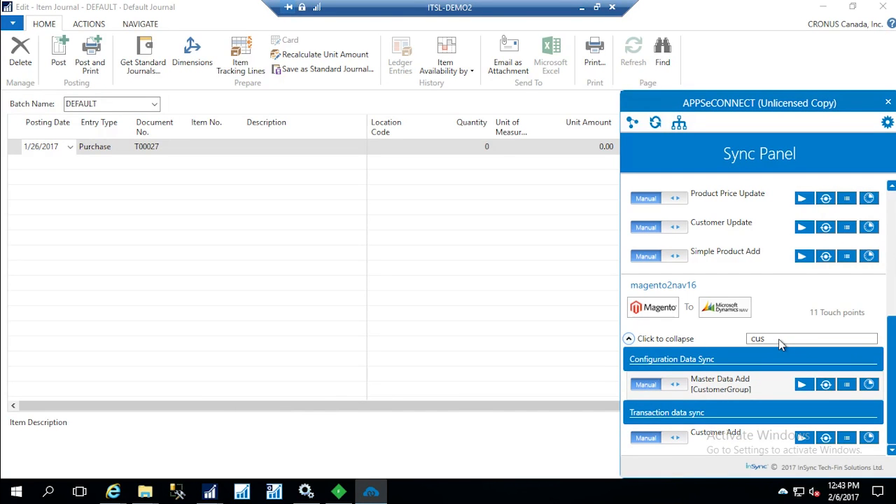
{"action": "key", "text": "BackSpace"}
{"action": "key", "text": "BackSpace"}
{"action": "key", "text": "BackSpace"}
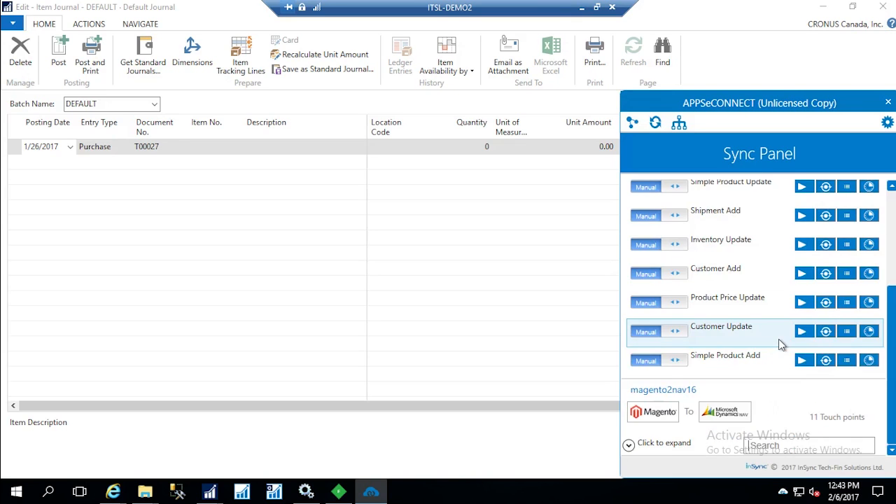
{"action": "type", "text": "sal"}
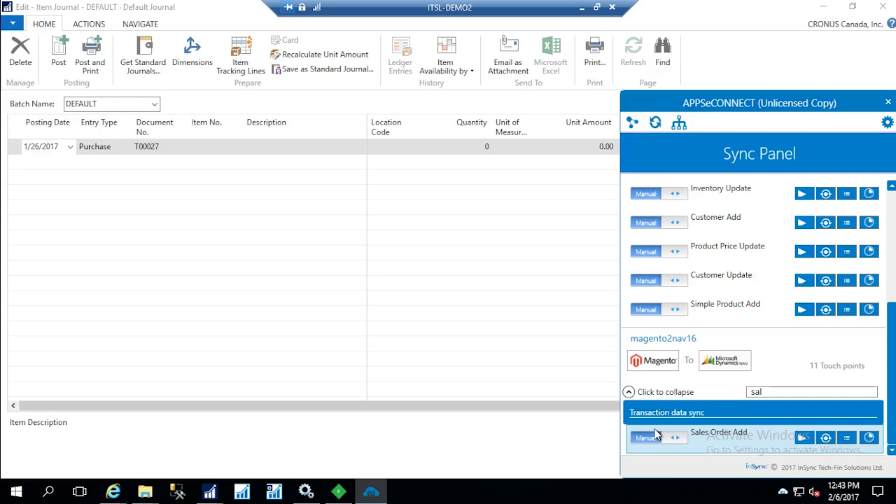
Close the item journal and the HTC_mac item card in Dynamics NAV, and open the Sales Orders list
{"action": "left_click", "coordinate": [564, 242]}
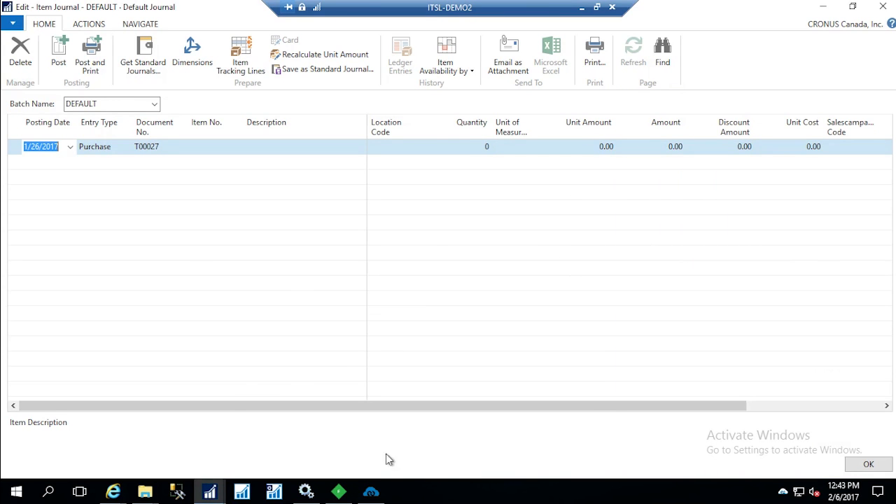
{"action": "left_click", "coordinate": [868, 467]}
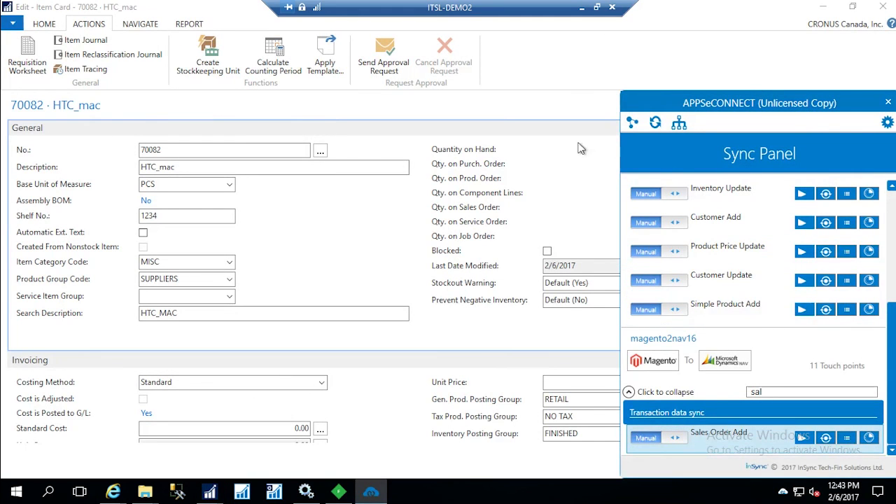
{"action": "left_click", "coordinate": [755, 80]}
{"action": "left_click", "coordinate": [867, 464]}
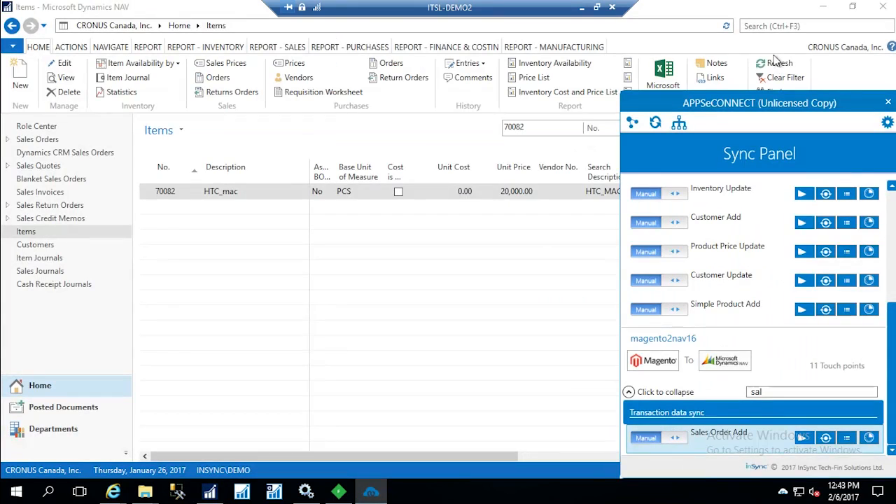
{"action": "left_click", "coordinate": [769, 27]}
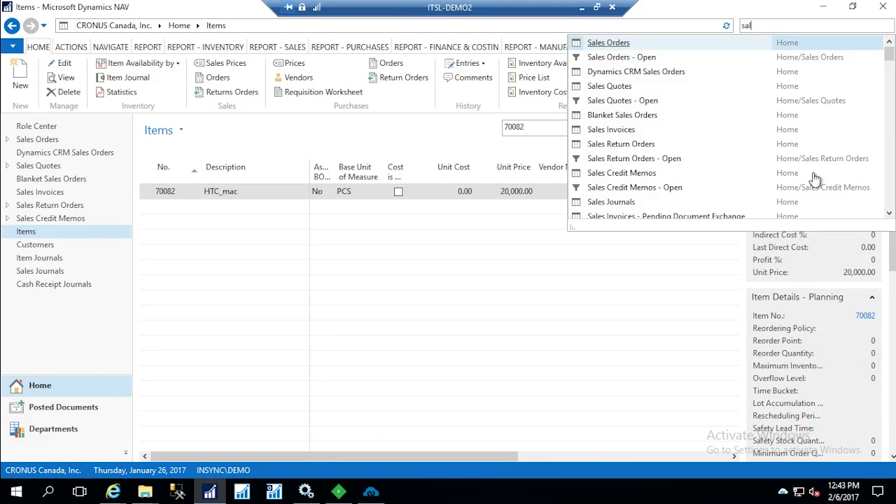
{"action": "left_click", "coordinate": [625, 44]}
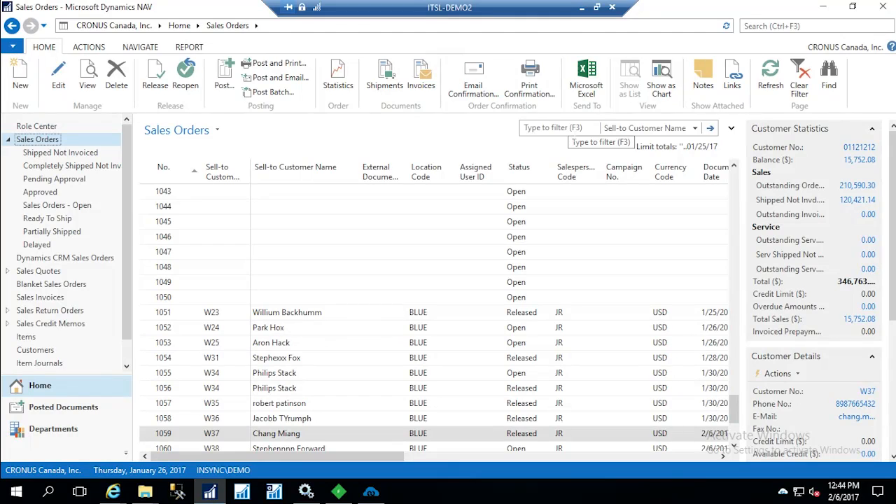
Filter the sales orders by the storefront customer's first name and open the matching order
{"action": "left_click", "coordinate": [577, 131]}
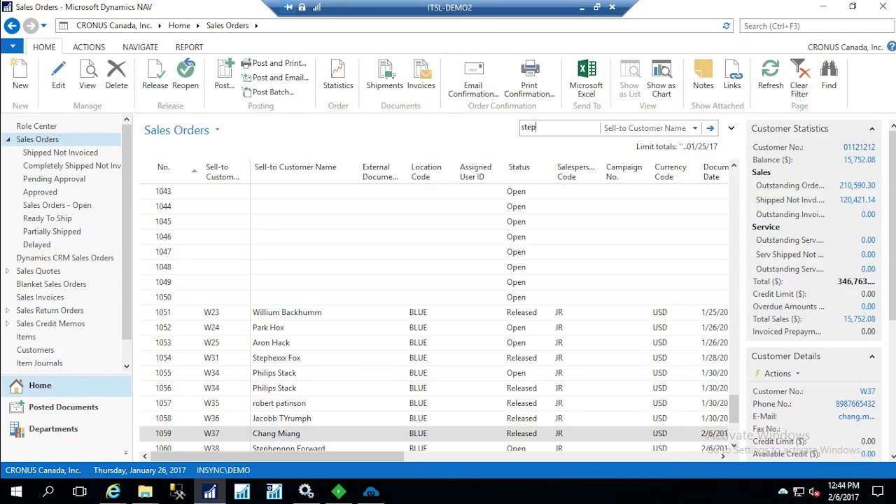
{"action": "key", "text": "Return"}
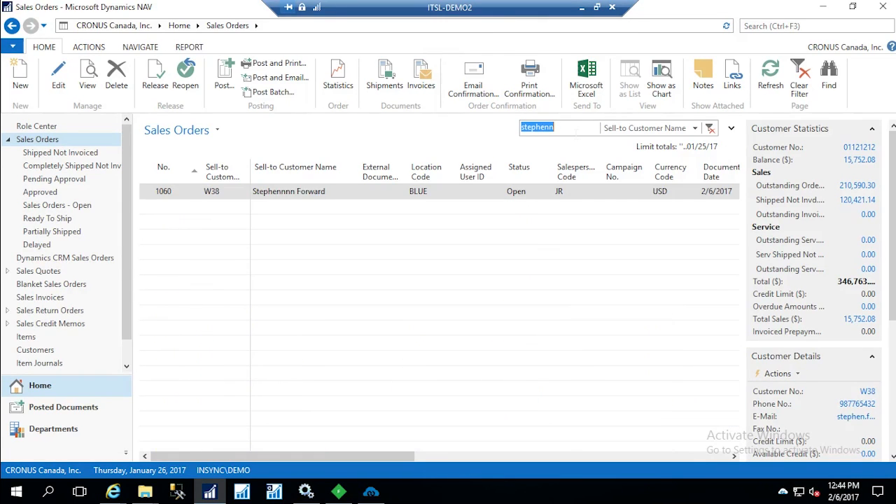
{"action": "left_click", "coordinate": [323, 192]}
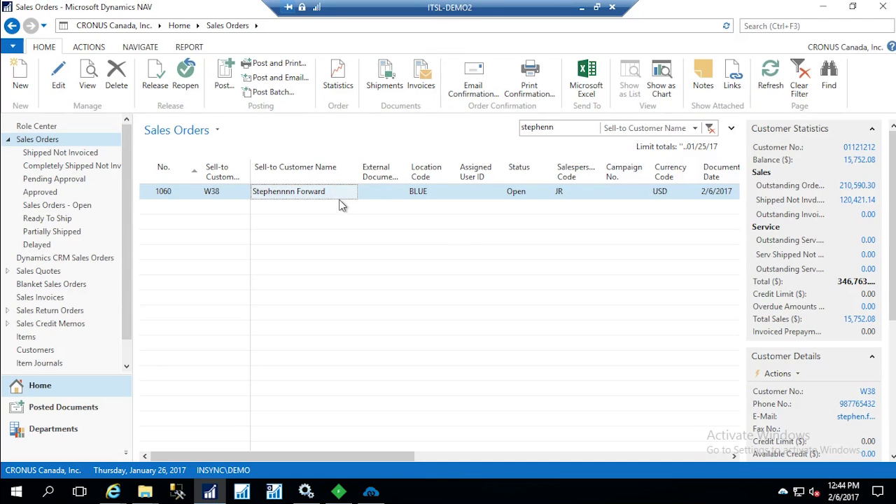
{"action": "left_click", "coordinate": [234, 201]}
{"action": "double_click", "coordinate": [235, 200]}
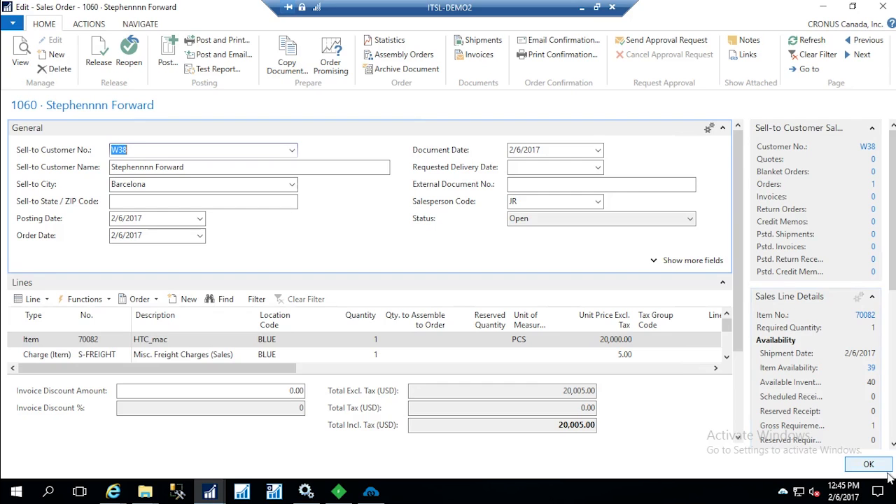
Post the sales order with the Ship option
{"action": "left_click", "coordinate": [166, 65]}
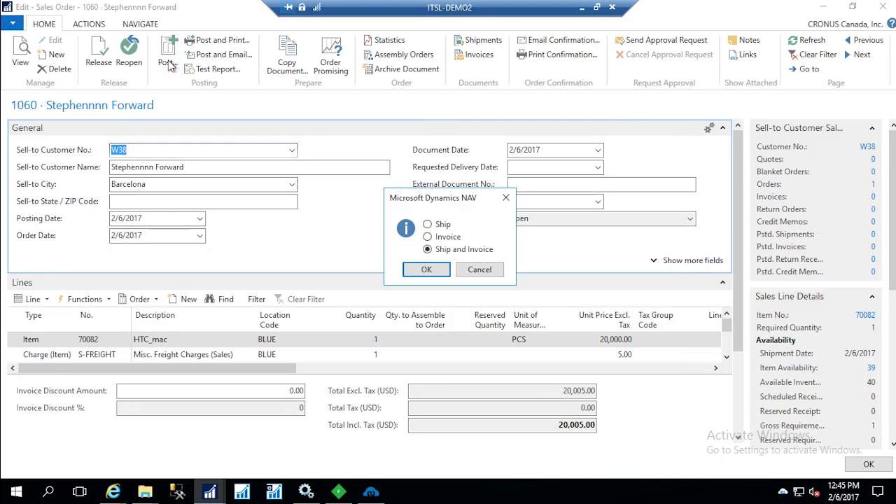
{"action": "left_click", "coordinate": [429, 224]}
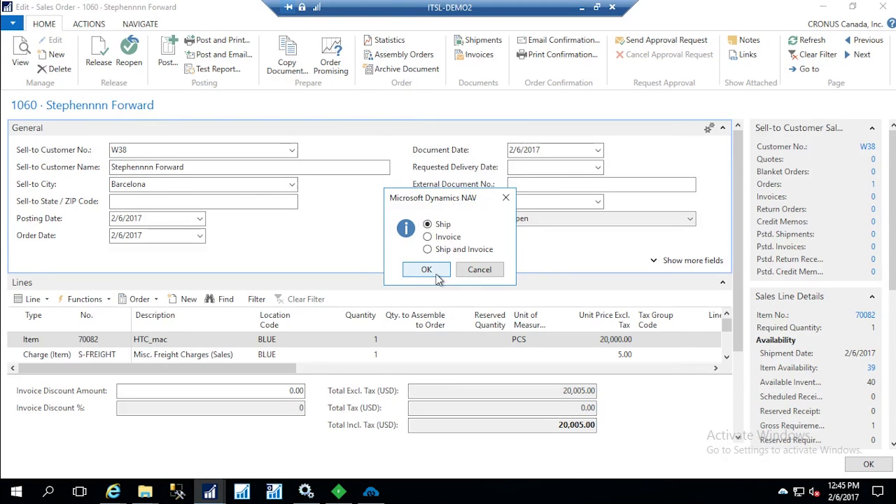
{"action": "left_click", "coordinate": [437, 275]}
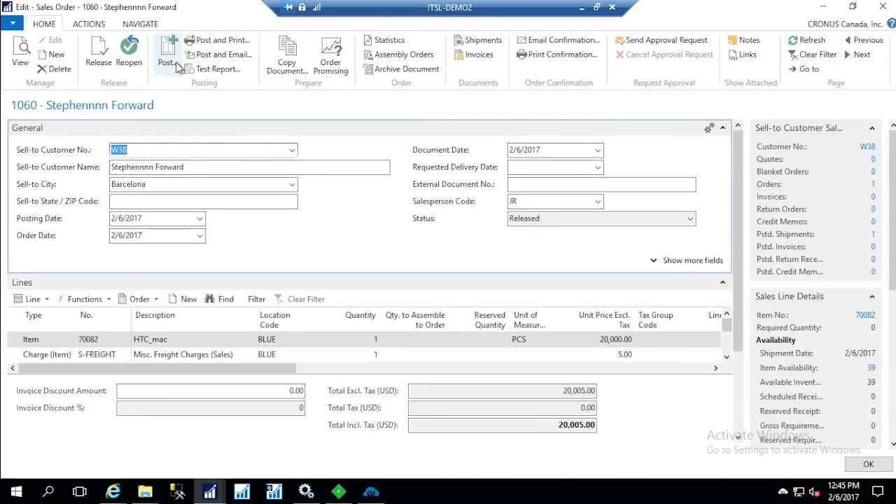
Switch to APPSeCONNECT and run the Shipment Add sync from Microsoft Dynamics NAV to Magento
{"action": "left_click", "coordinate": [371, 491]}
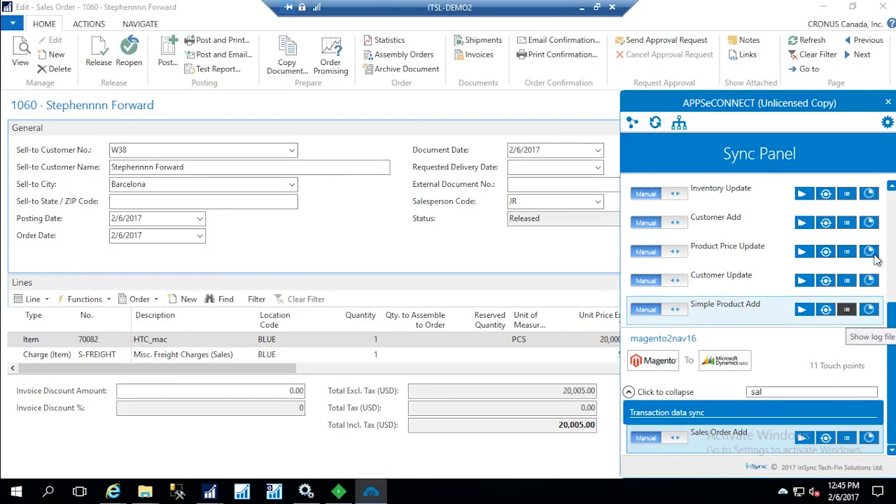
{"action": "scroll", "coordinate": [893, 246], "scroll_direction": "up", "scroll_amount": 2}
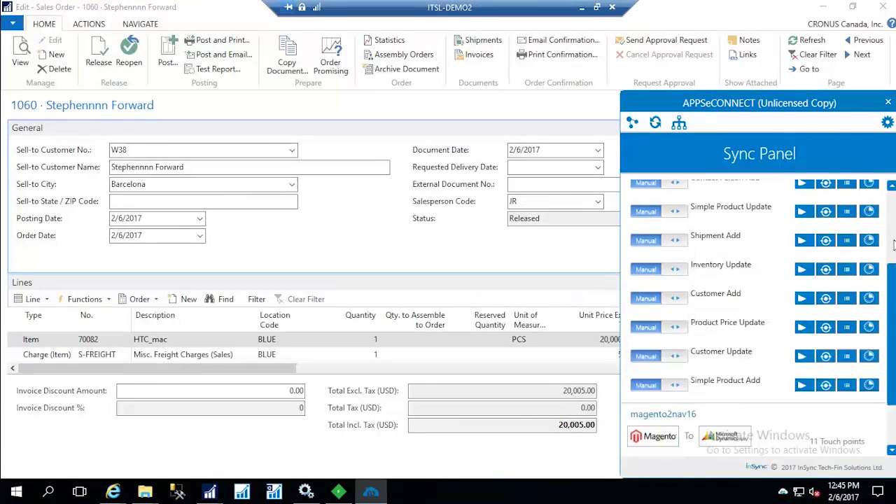
{"action": "scroll", "coordinate": [893, 245], "scroll_direction": "up", "scroll_amount": 3}
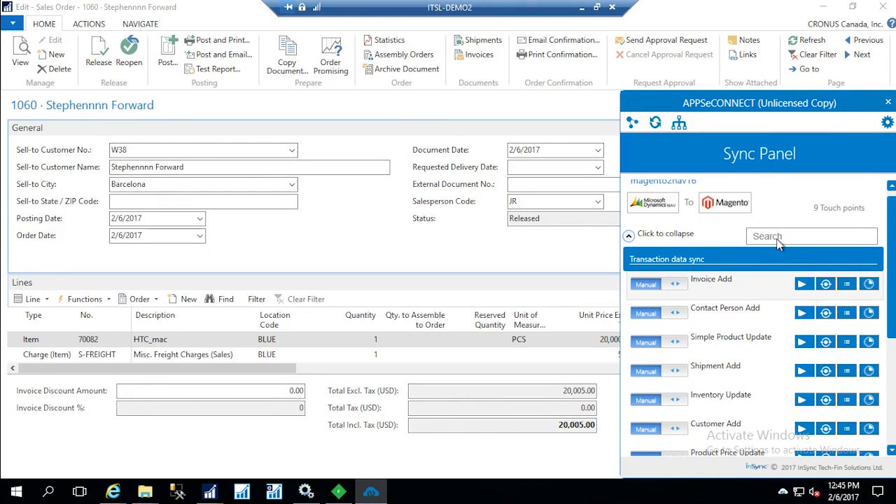
{"action": "left_click", "coordinate": [802, 371]}
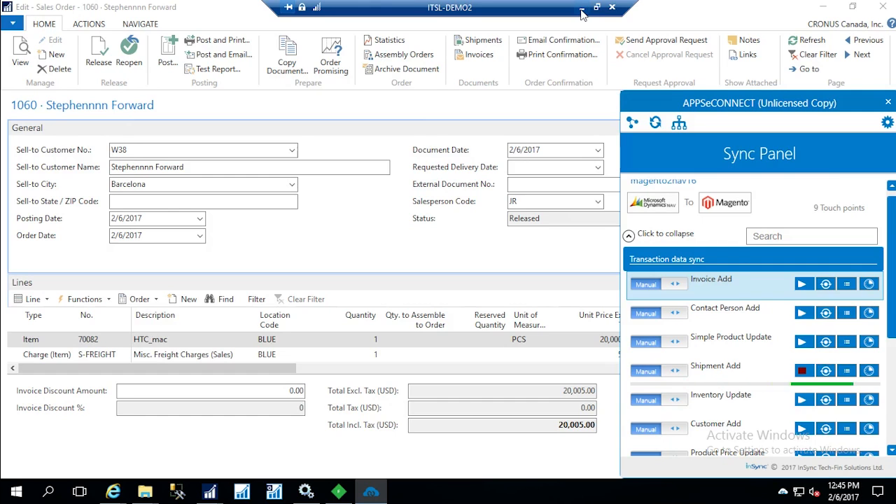
Return to the Luma storefront, open the customer's account dashboard and view the recent order's status and items
{"action": "left_click", "coordinate": [581, 13]}
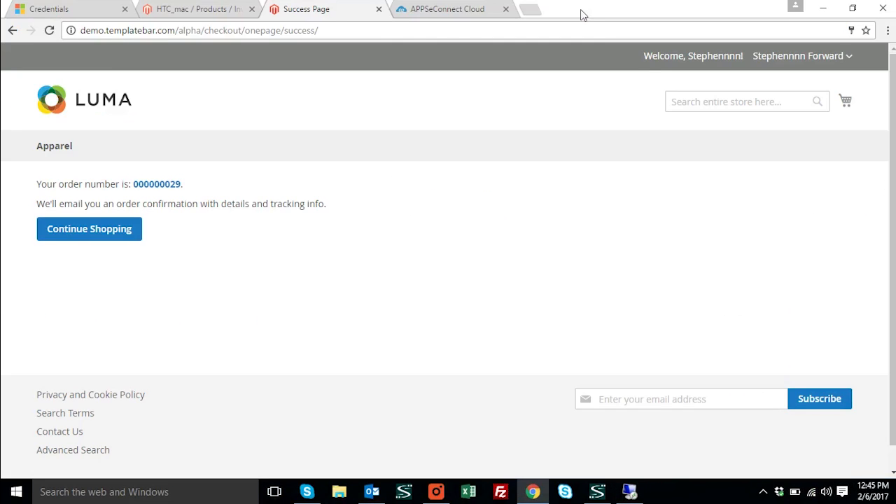
{"action": "left_click", "coordinate": [802, 56]}
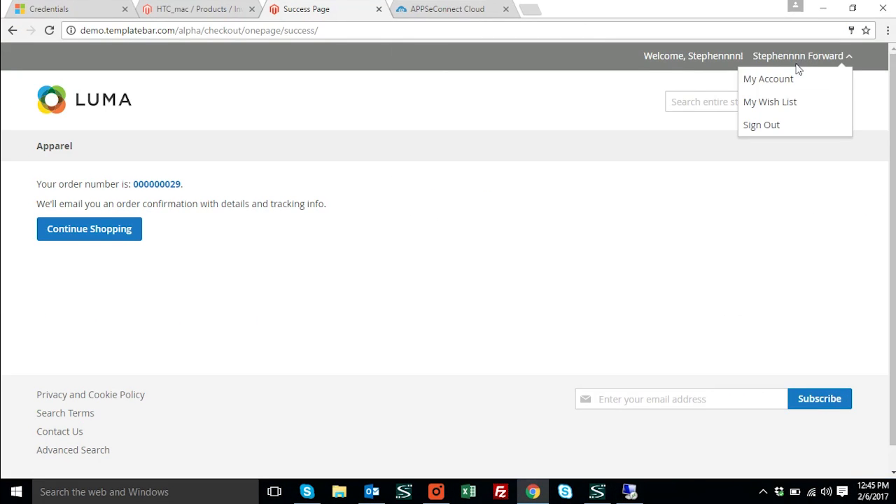
{"action": "left_click", "coordinate": [790, 82]}
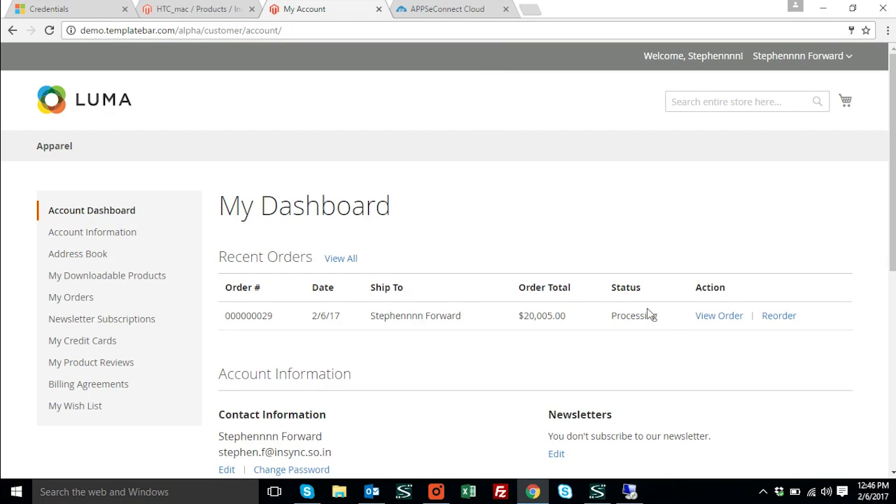
{"action": "left_click", "coordinate": [718, 317]}
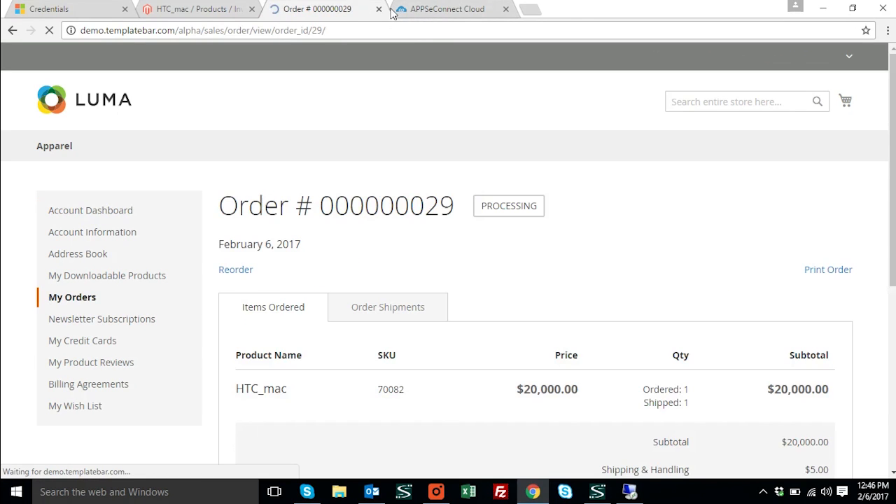
{"action": "scroll", "coordinate": [329, 346], "scroll_direction": "down", "scroll_amount": 1}
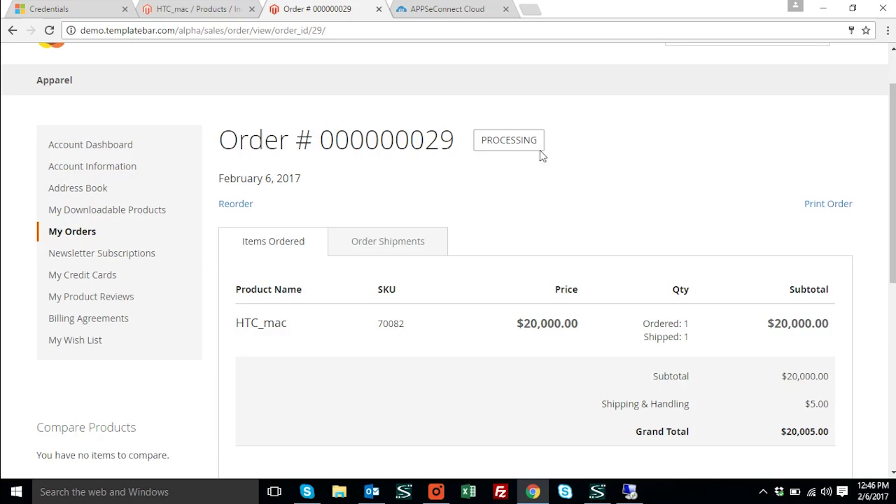
Open the order's shipments and check the shipped product, quantity and order information
{"action": "left_click", "coordinate": [401, 248]}
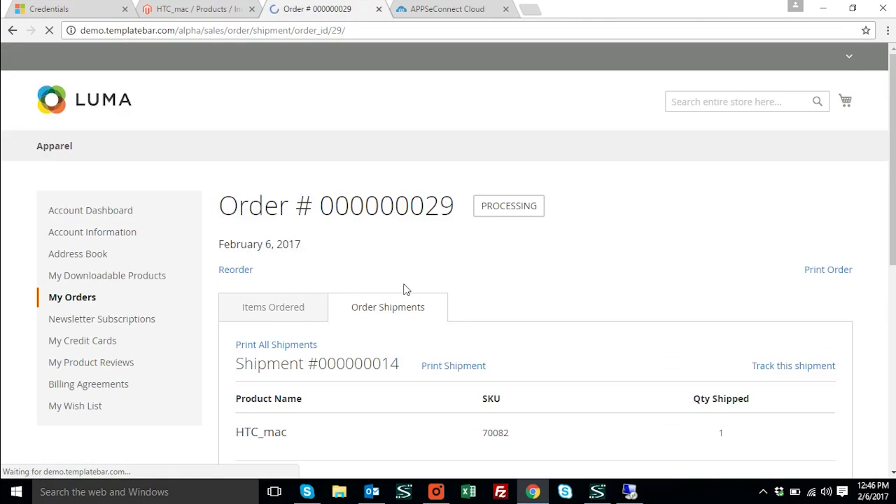
{"action": "scroll", "coordinate": [434, 326], "scroll_direction": "down", "scroll_amount": 3}
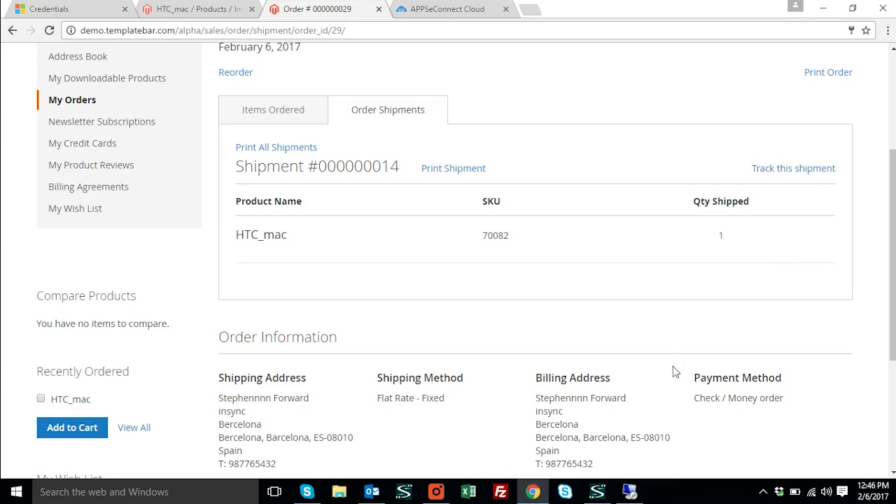
{"action": "scroll", "coordinate": [674, 375], "scroll_direction": "down", "scroll_amount": 3}
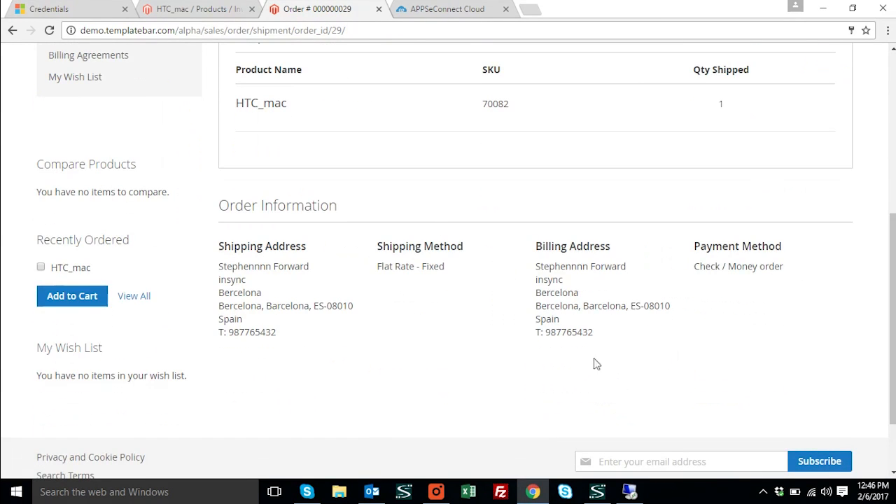
{"action": "scroll", "coordinate": [510, 358], "scroll_direction": "up", "scroll_amount": 4}
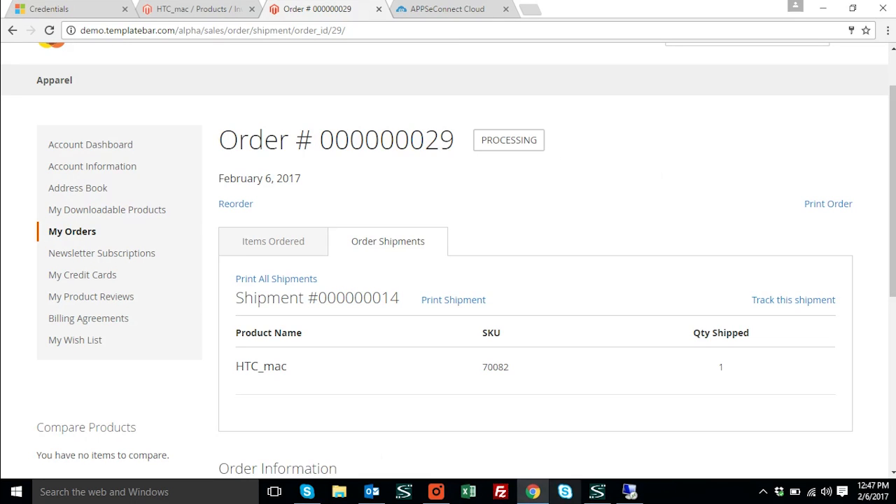
{"action": "left_click", "coordinate": [441, 492]}
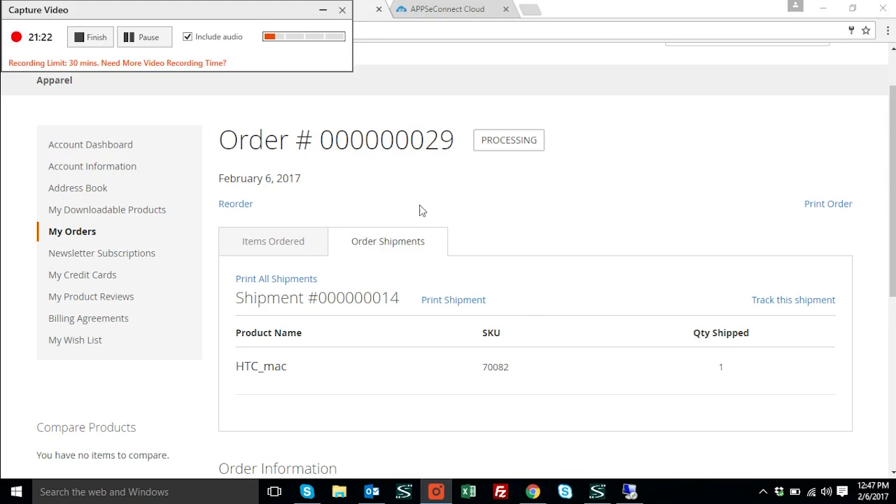